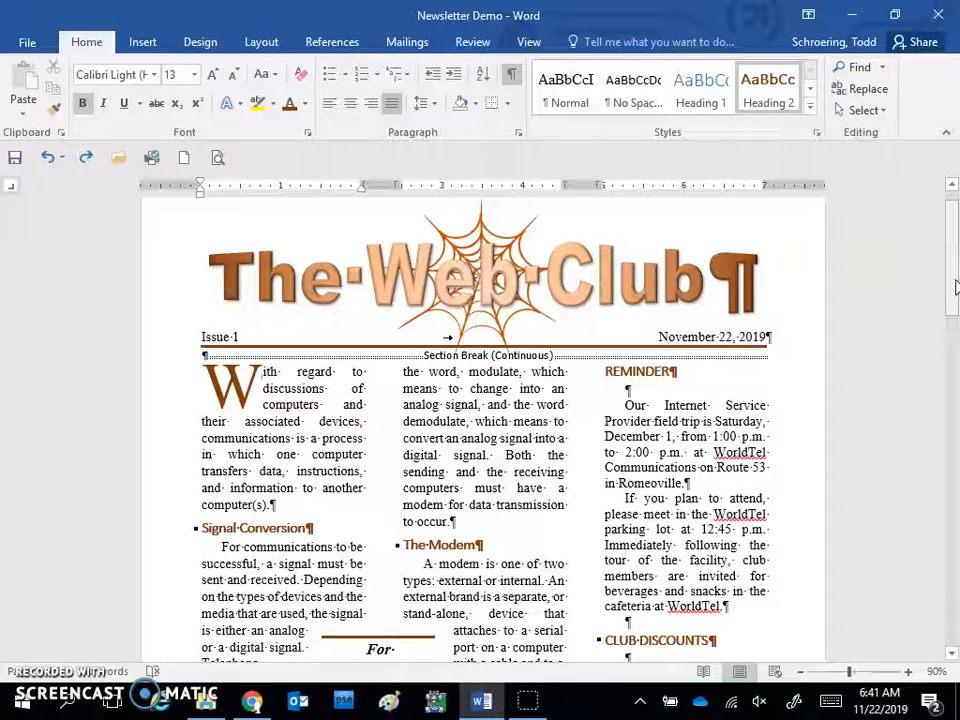
Step: Add an empty paragraph above the Internal Modems heading on the second page and insert two continuous section breaks there
{"action": "left_click_drag", "start_coordinate": [956, 287], "coordinate": [955, 458]}
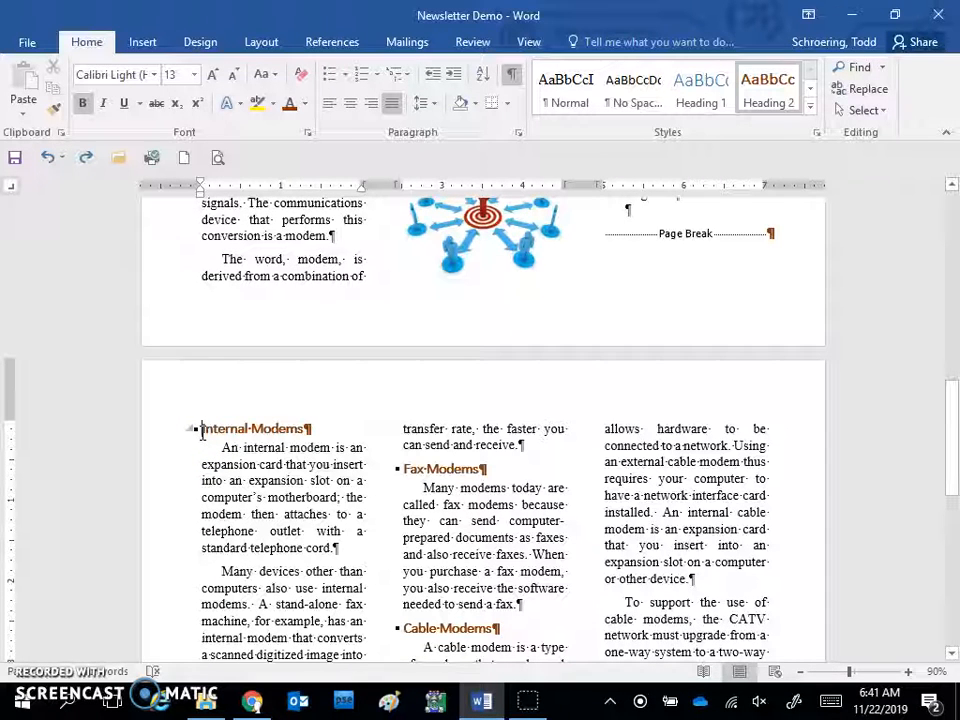
{"action": "key", "text": "Return"}
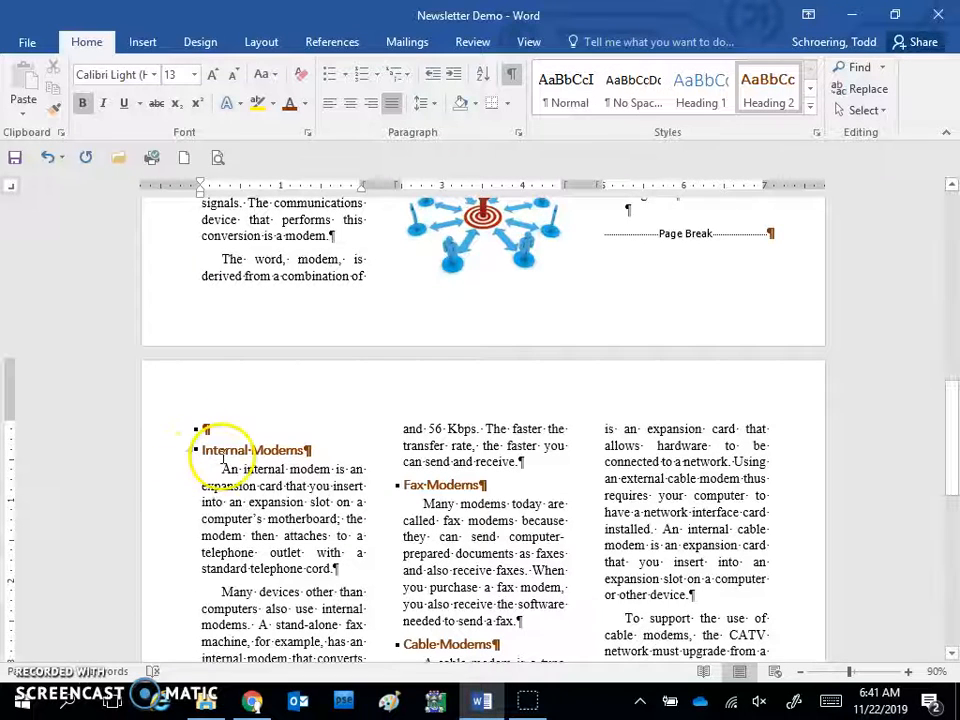
{"action": "left_click", "coordinate": [261, 46]}
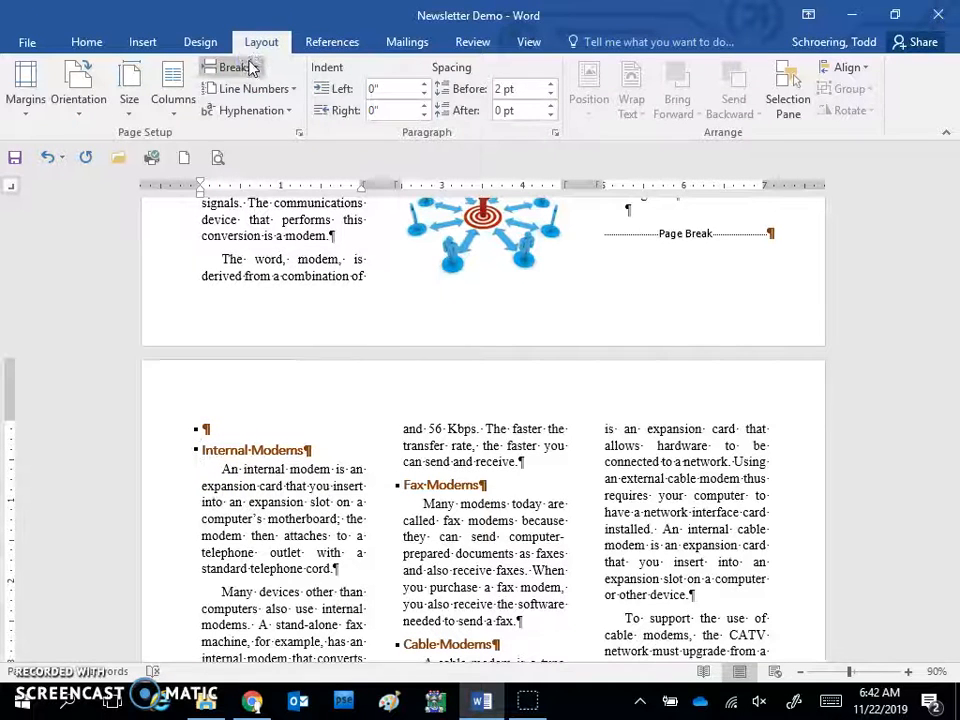
{"action": "left_click", "coordinate": [235, 67]}
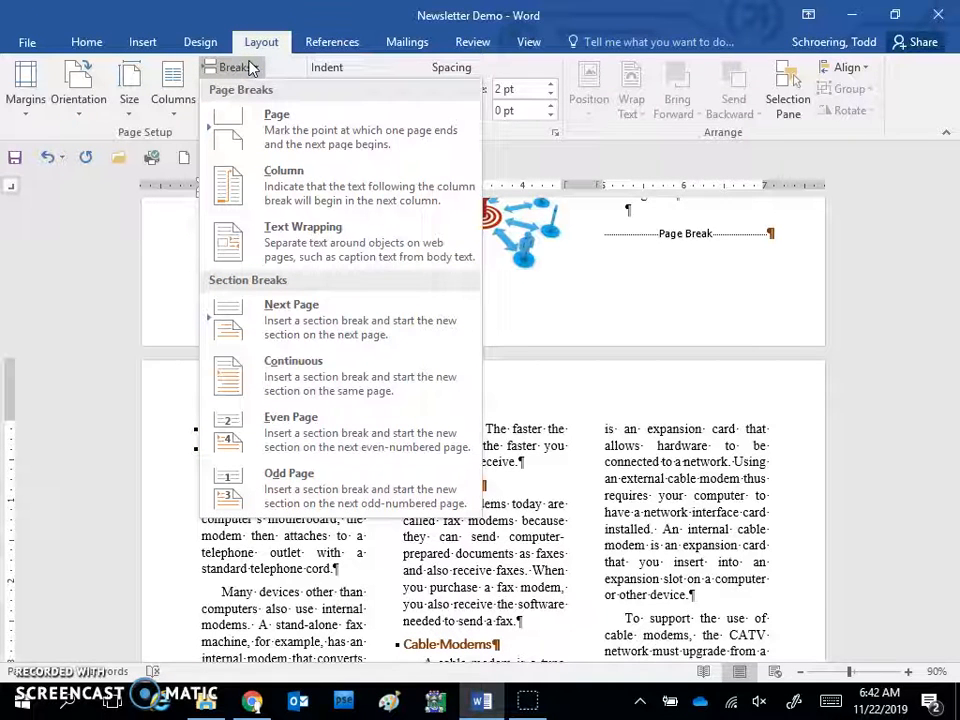
{"action": "left_click", "coordinate": [333, 366]}
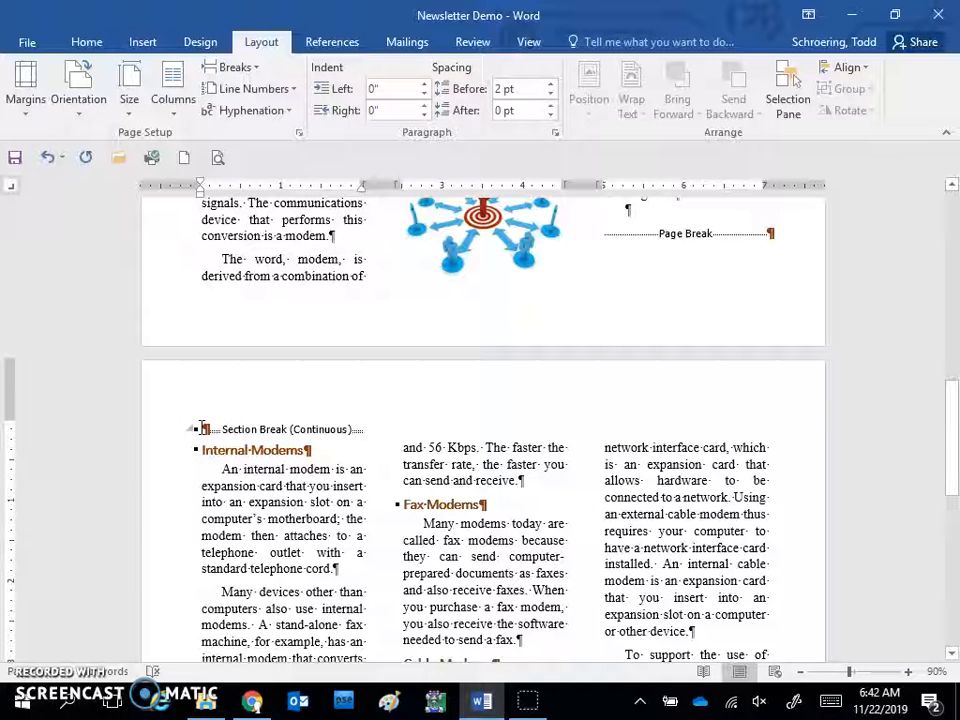
{"action": "left_click", "coordinate": [250, 68]}
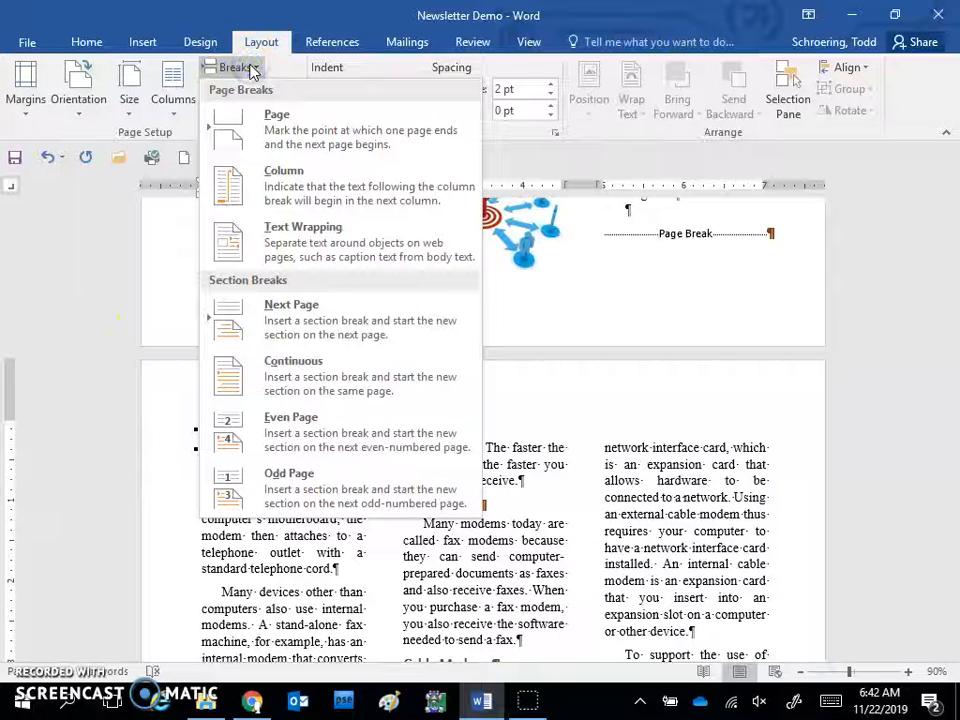
{"action": "left_click", "coordinate": [300, 368]}
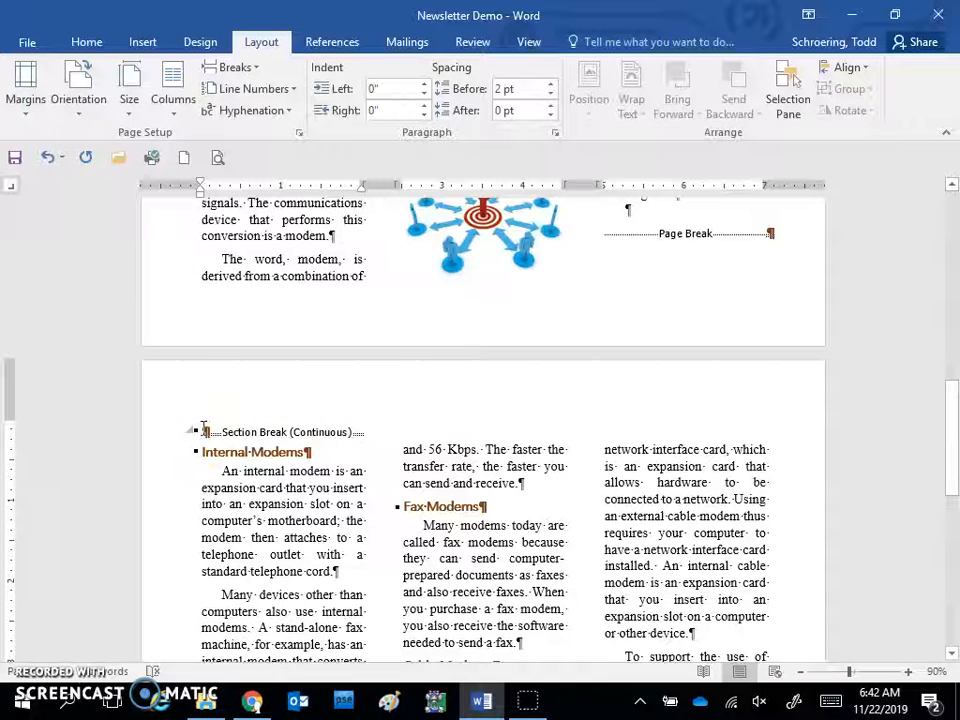
Step: Format the new section above the Internal Modems heading as one column and apply the No Spacing style to its empty line
{"action": "left_click", "coordinate": [180, 115]}
{"action": "left_click", "coordinate": [198, 143]}
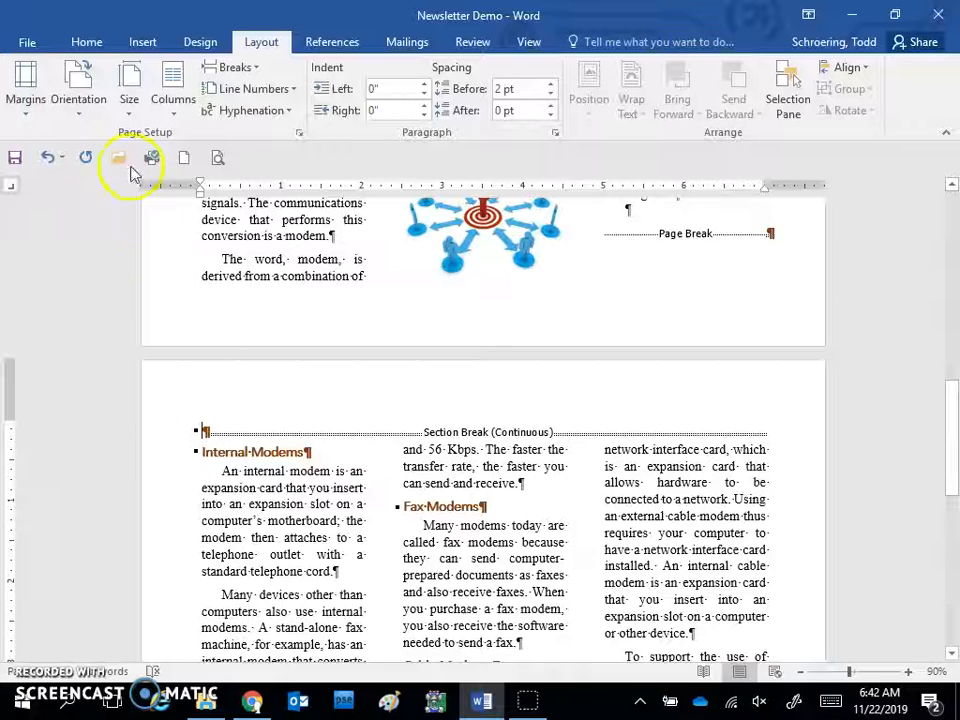
{"action": "left_click", "coordinate": [90, 42]}
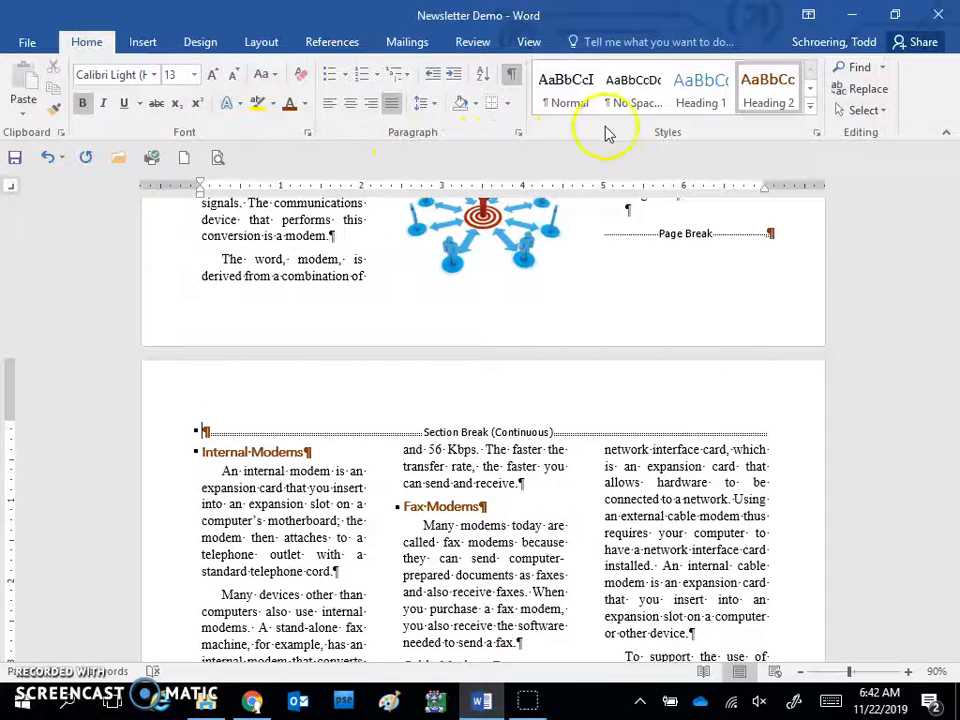
{"action": "left_click", "coordinate": [638, 90]}
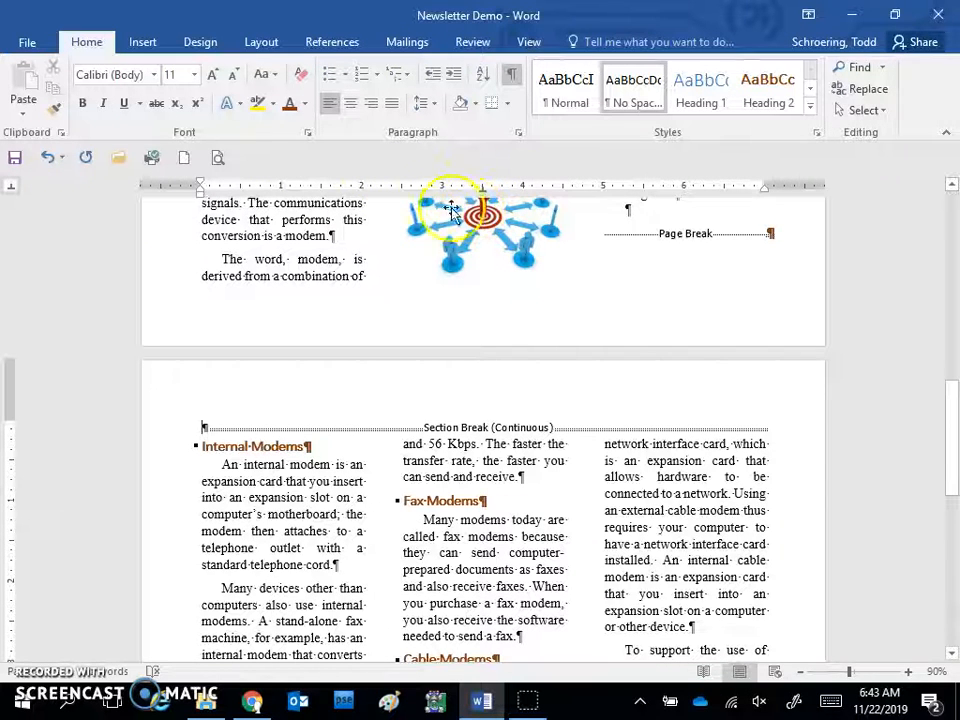
Step: Set a center tab stop at 3.5" and a right tab stop at the 7" right margin for the empty line
{"action": "left_click", "coordinate": [12, 190]}
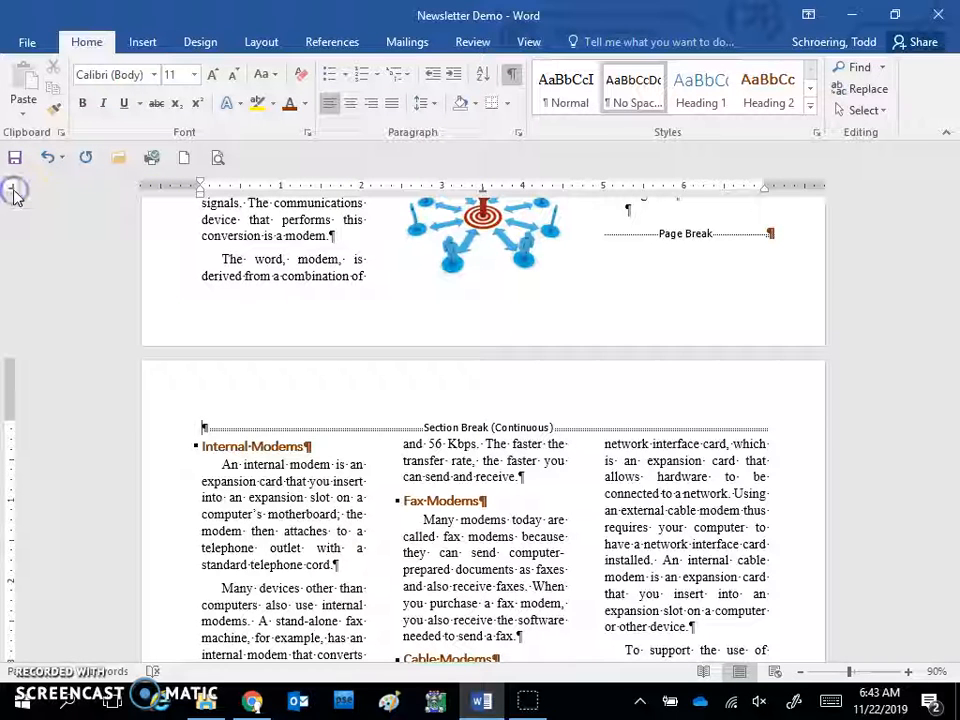
{"action": "left_click", "coordinate": [731, 189]}
{"action": "left_click_drag", "start_coordinate": [731, 189], "coordinate": [765, 193]}
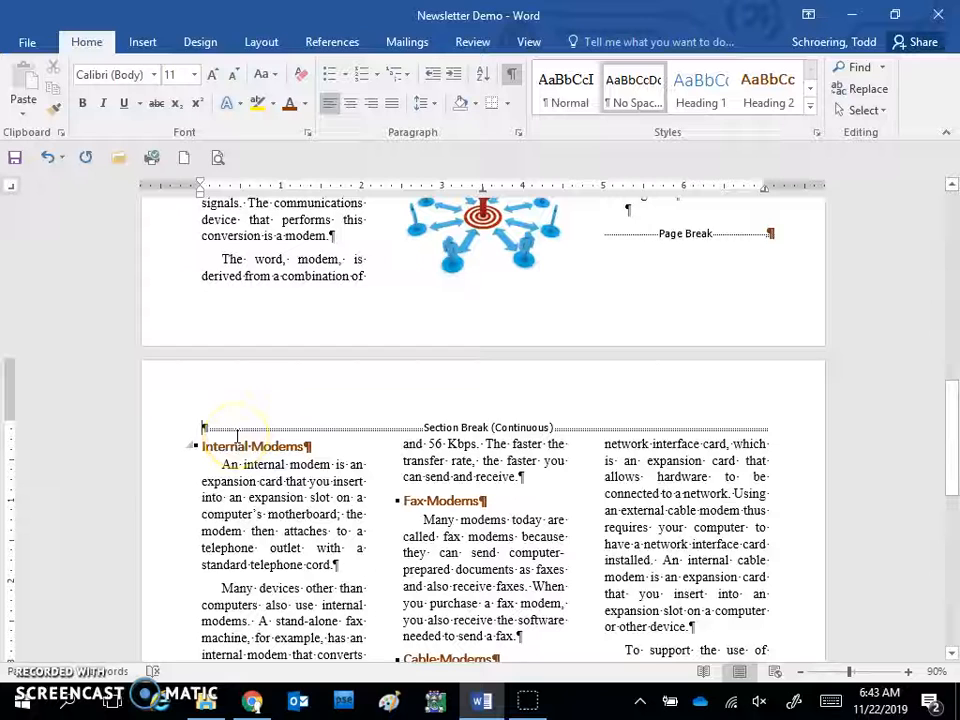
Step: Enter "Issue 1" at the left margin and "The Web Club" at the center tab, and advance to the right tab stop
{"action": "type", "text": "Iss"}
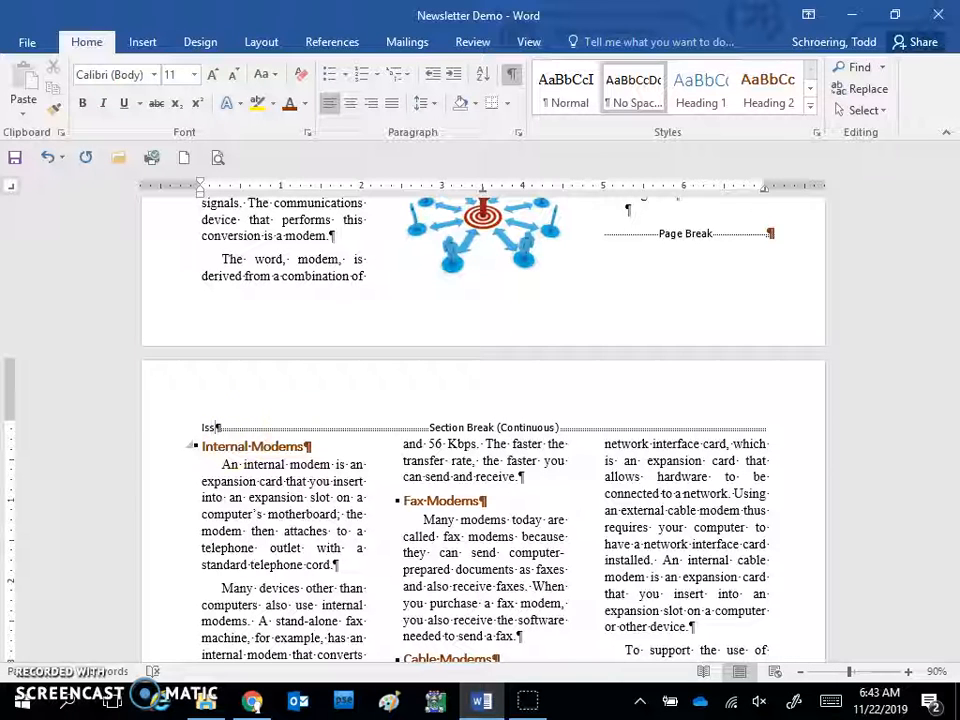
{"action": "type", "text": "ue 1"}
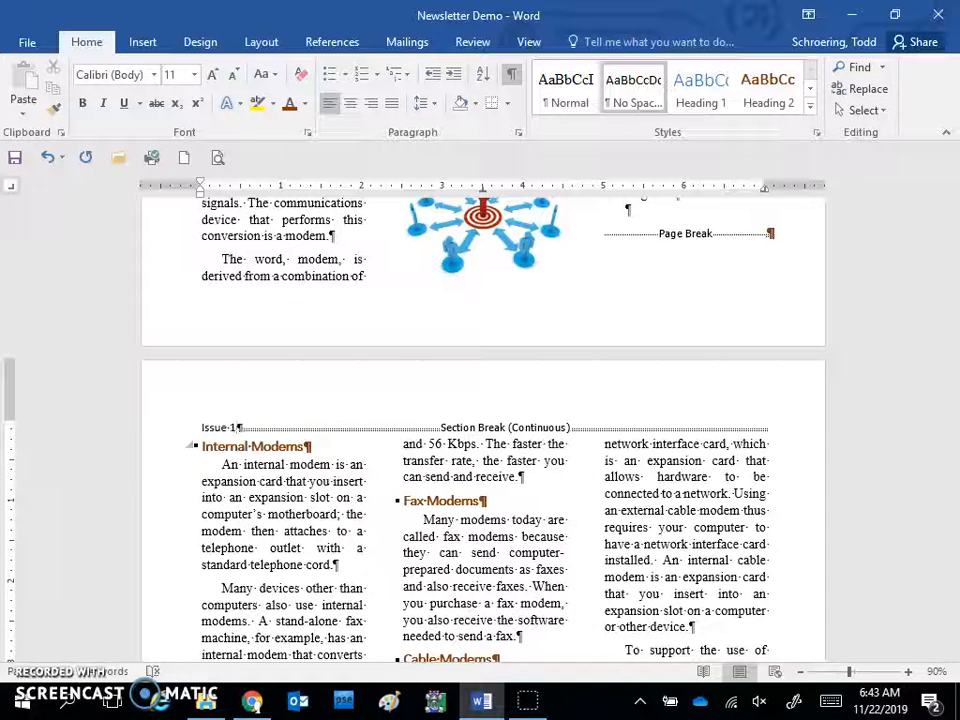
{"action": "key", "text": "Tab"}
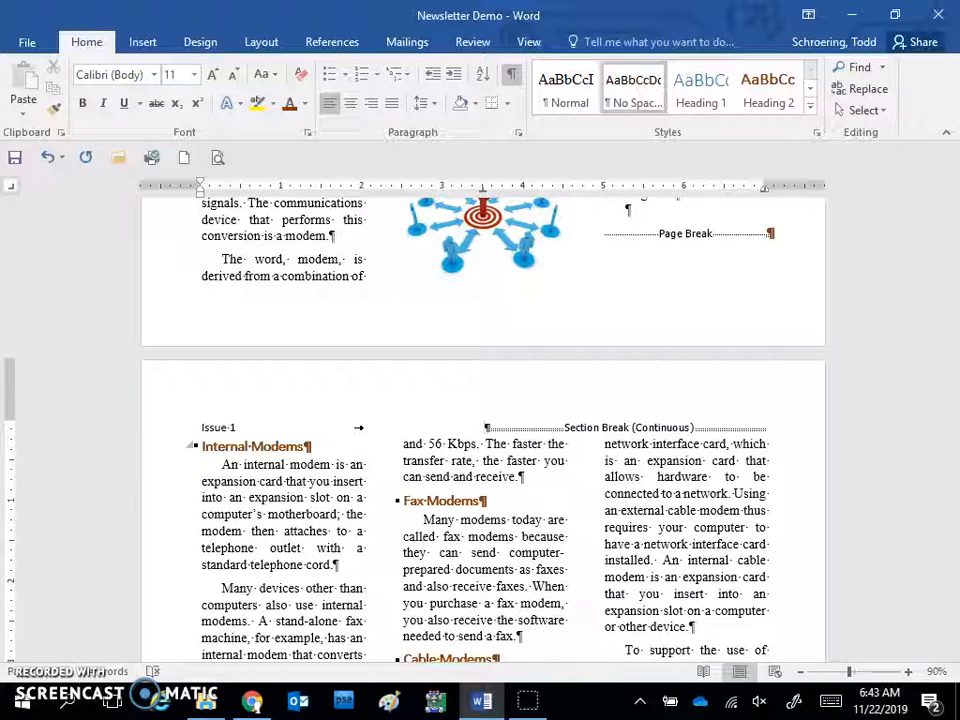
{"action": "type", "text": "T"}
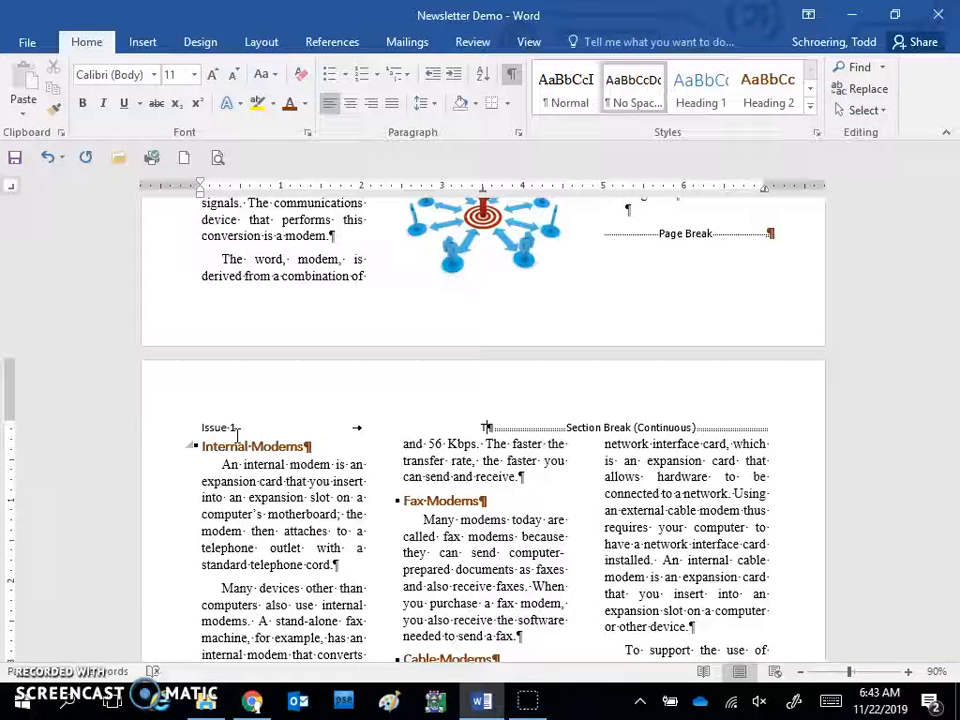
{"action": "type", "text": "he Web"}
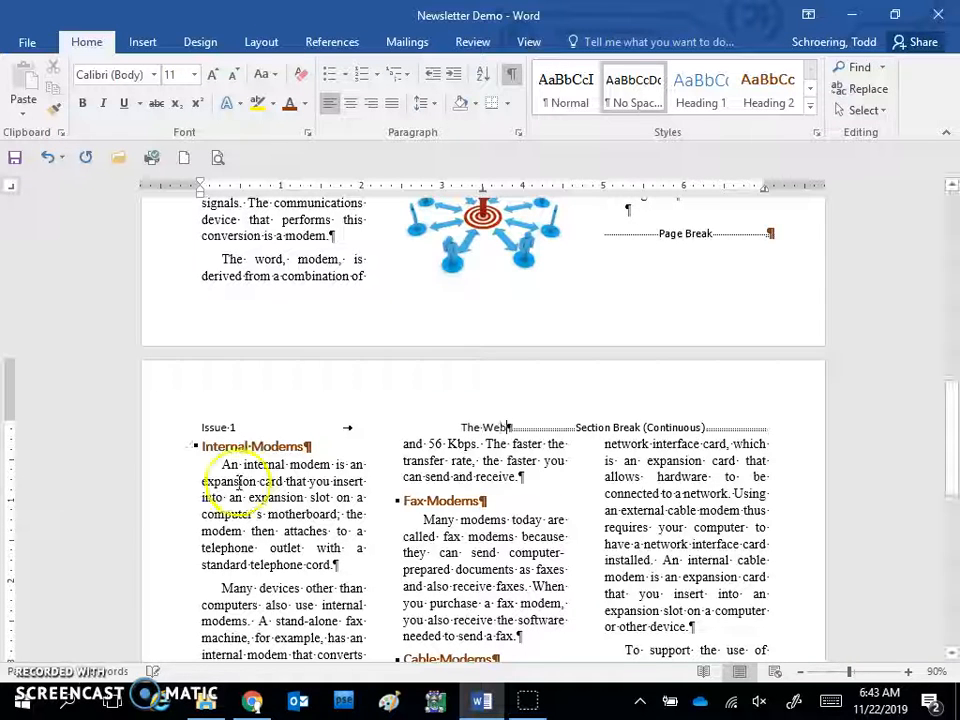
{"action": "type", "text": " Club"}
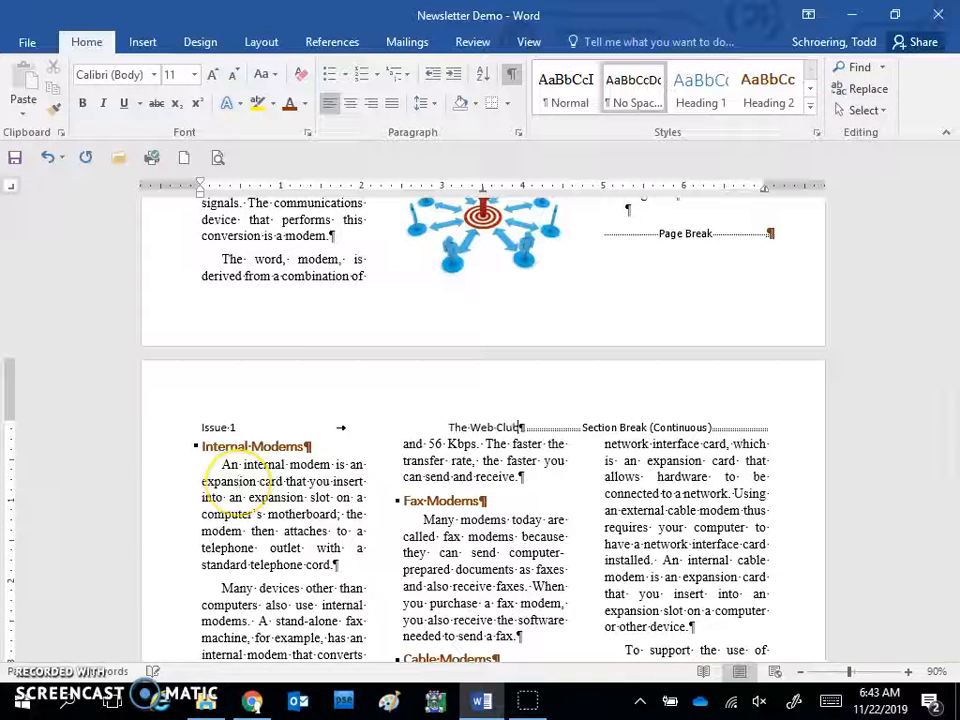
{"action": "key", "text": "Tab"}
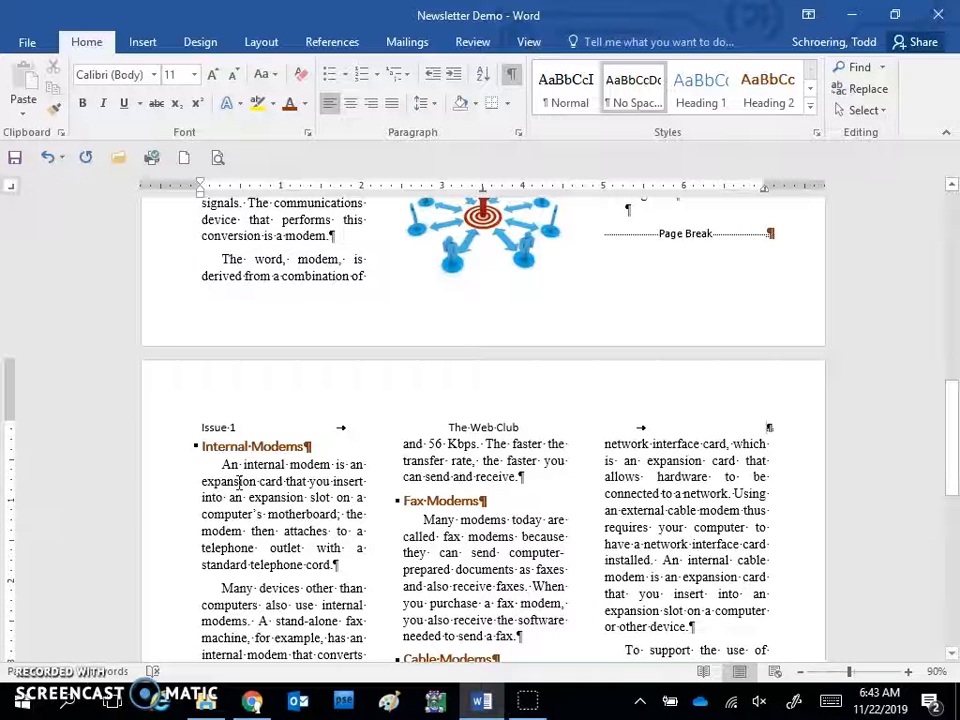
Step: Insert an automatically updating date in the "November 22, 2019" format at the right tab stop
{"action": "left_click", "coordinate": [151, 46]}
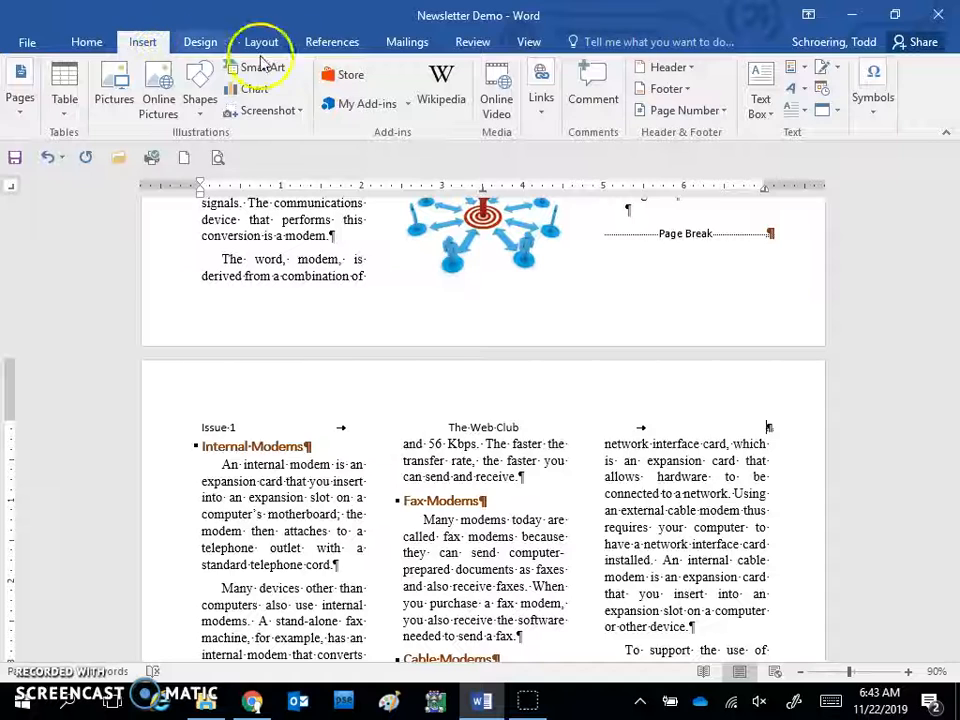
{"action": "left_click", "coordinate": [823, 86]}
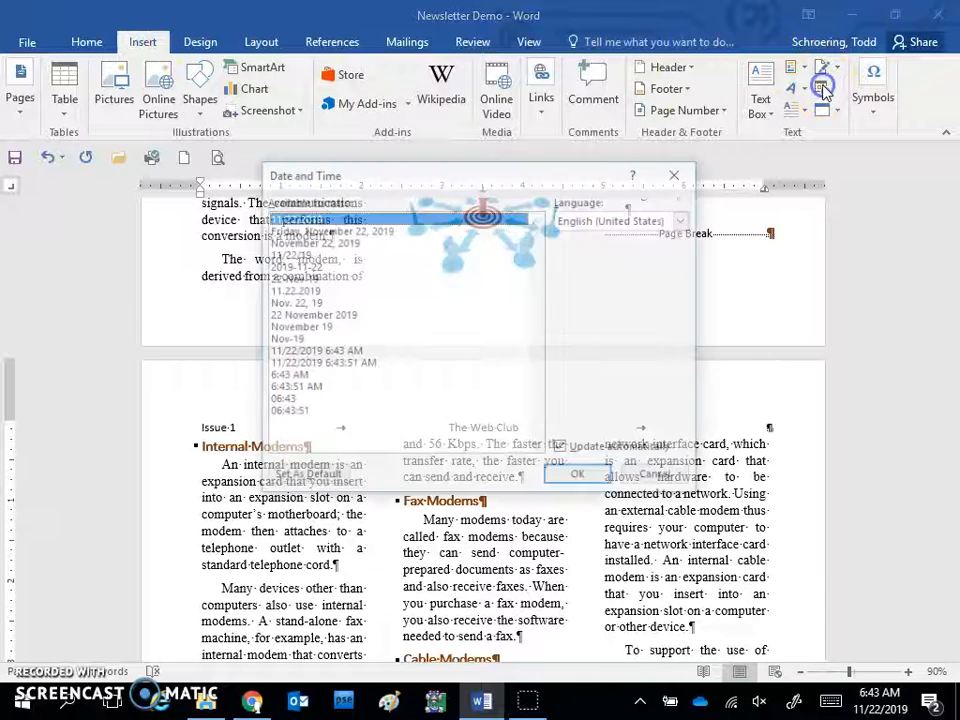
{"action": "left_click", "coordinate": [340, 244]}
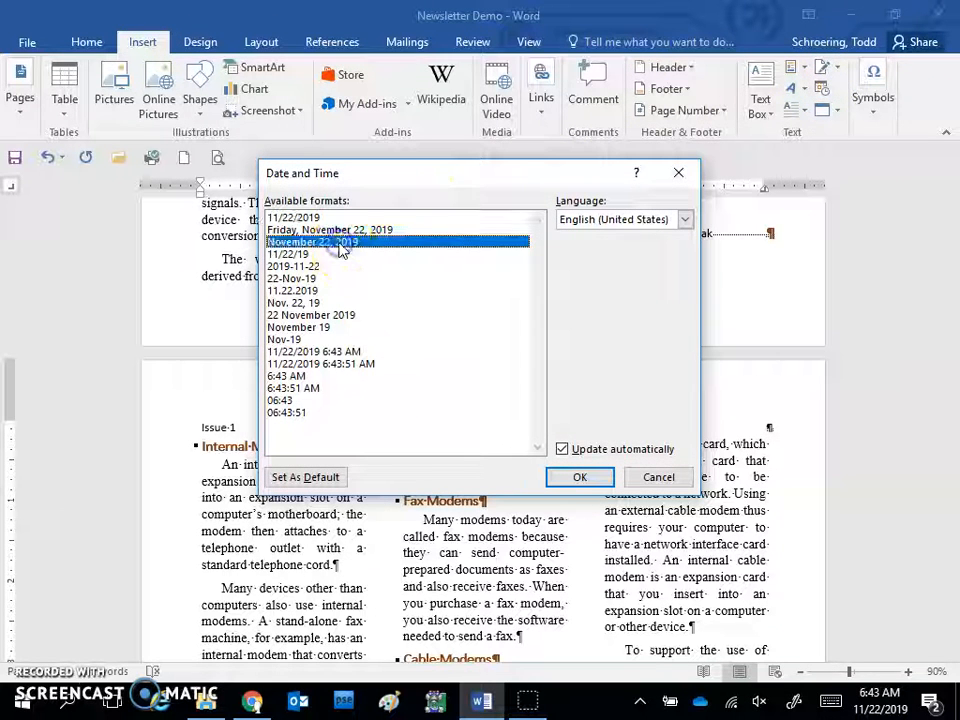
{"action": "left_click", "coordinate": [578, 477]}
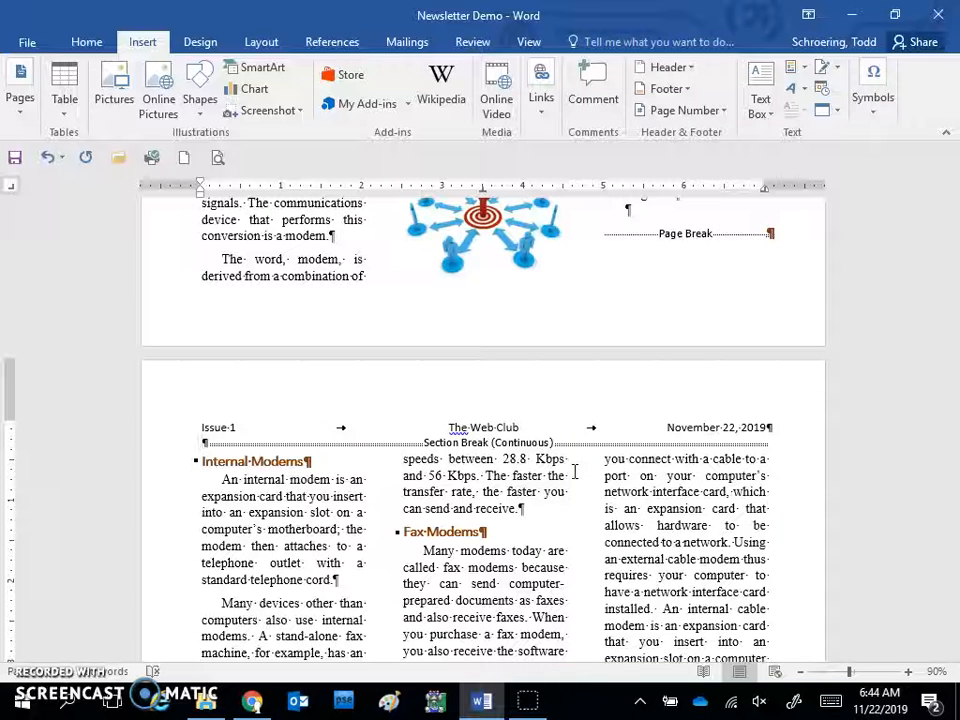
Step: Set the whole issue information line on the second page to Times New Roman, 12 pt
{"action": "left_click", "coordinate": [170, 433]}
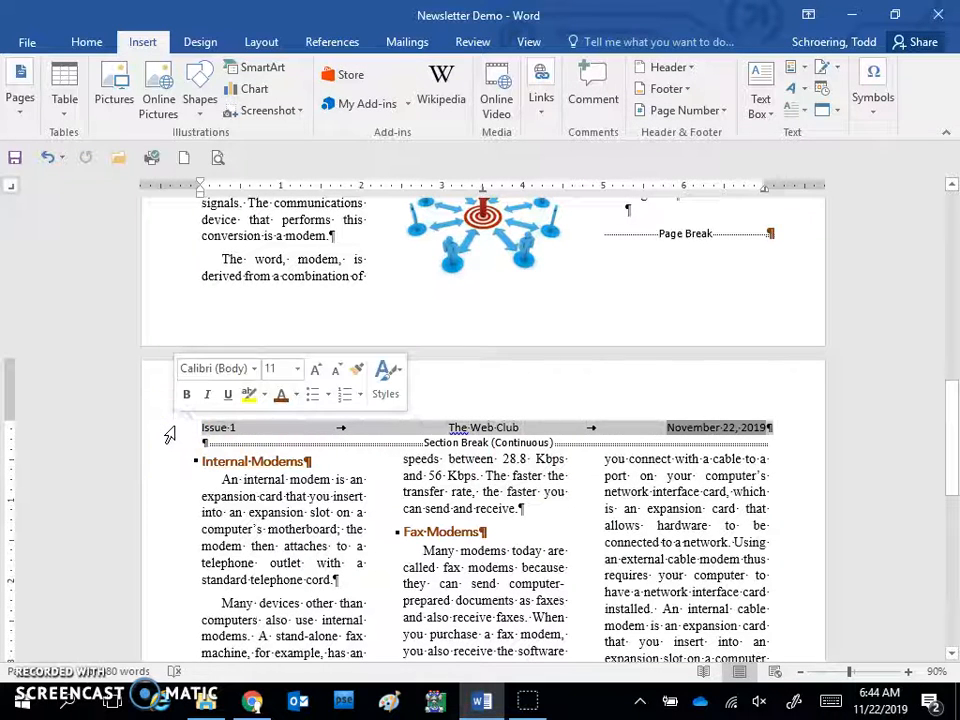
{"action": "left_click", "coordinate": [256, 368]}
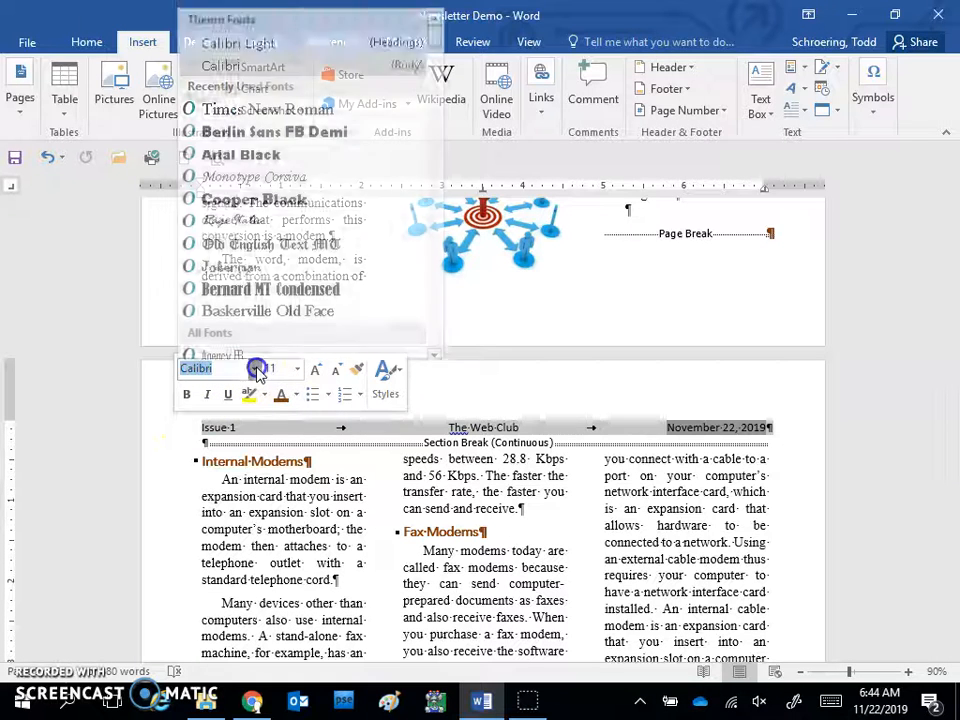
{"action": "left_click", "coordinate": [287, 104]}
{"action": "left_click", "coordinate": [100, 46]}
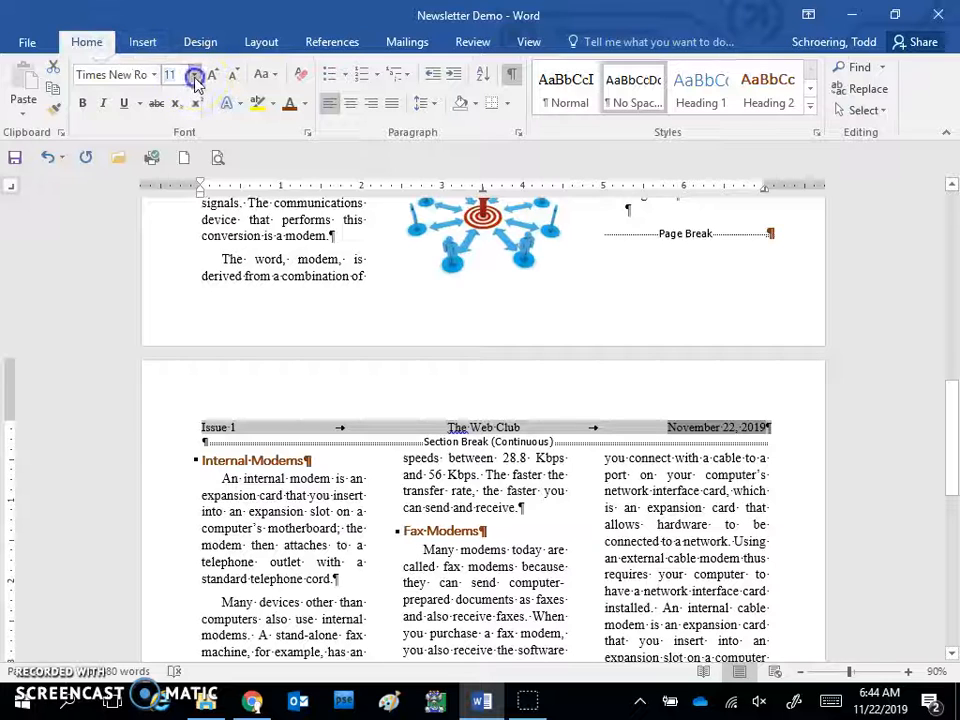
{"action": "left_click", "coordinate": [195, 78]}
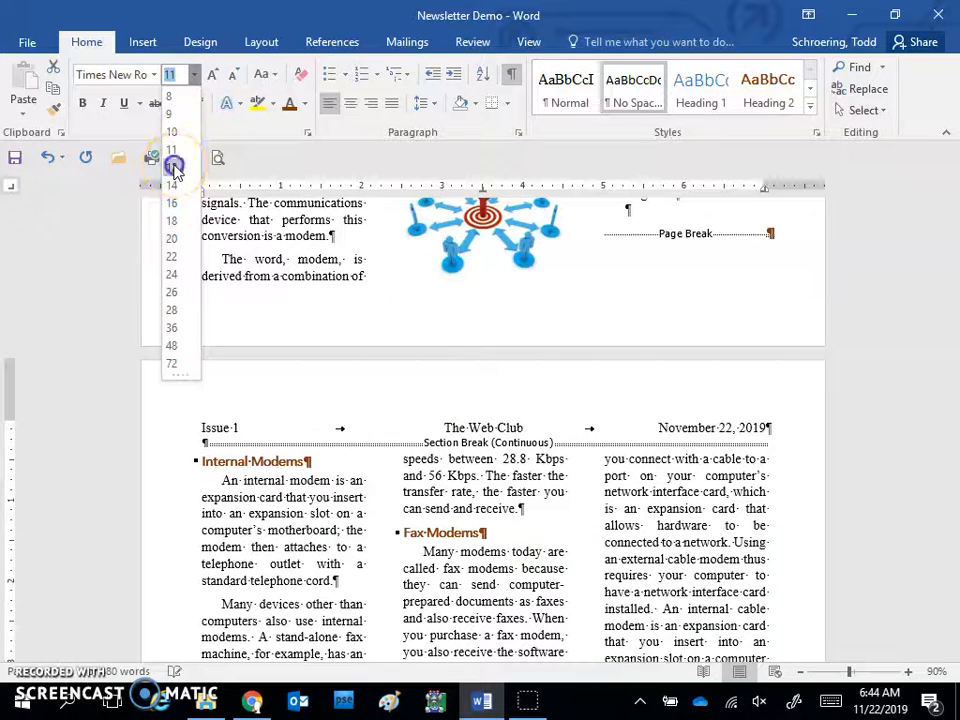
{"action": "left_click", "coordinate": [173, 168]}
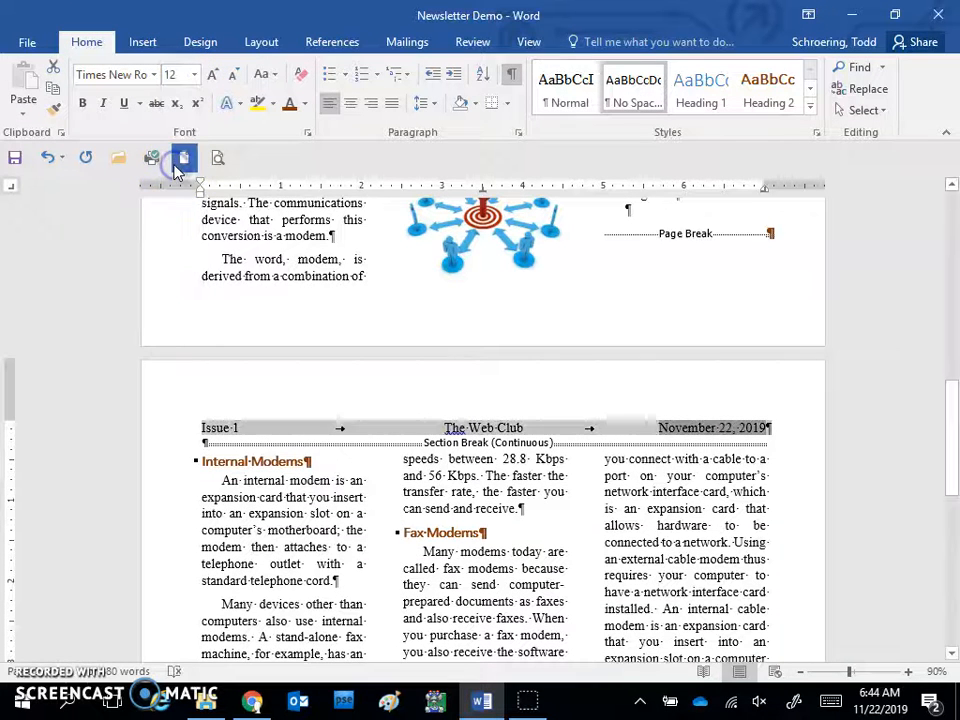
Step: Format the centered "The Web Club" text with the brown font color, 16 pt size and bold
{"action": "left_click", "coordinate": [490, 425]}
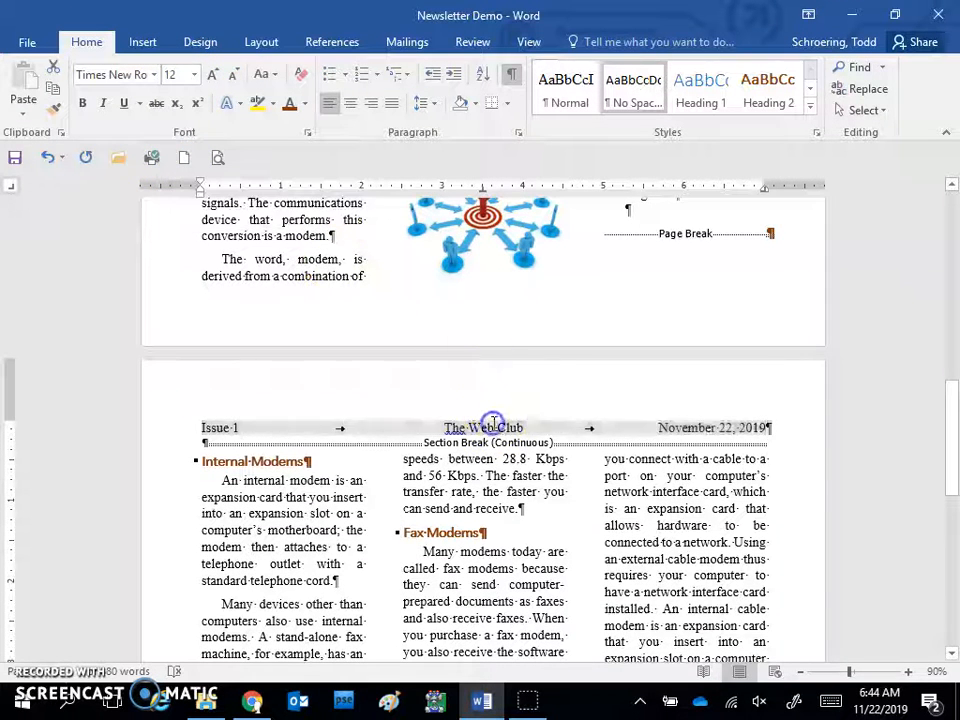
{"action": "left_click", "coordinate": [442, 422]}
{"action": "left_click_drag", "start_coordinate": [453, 427], "coordinate": [511, 427]}
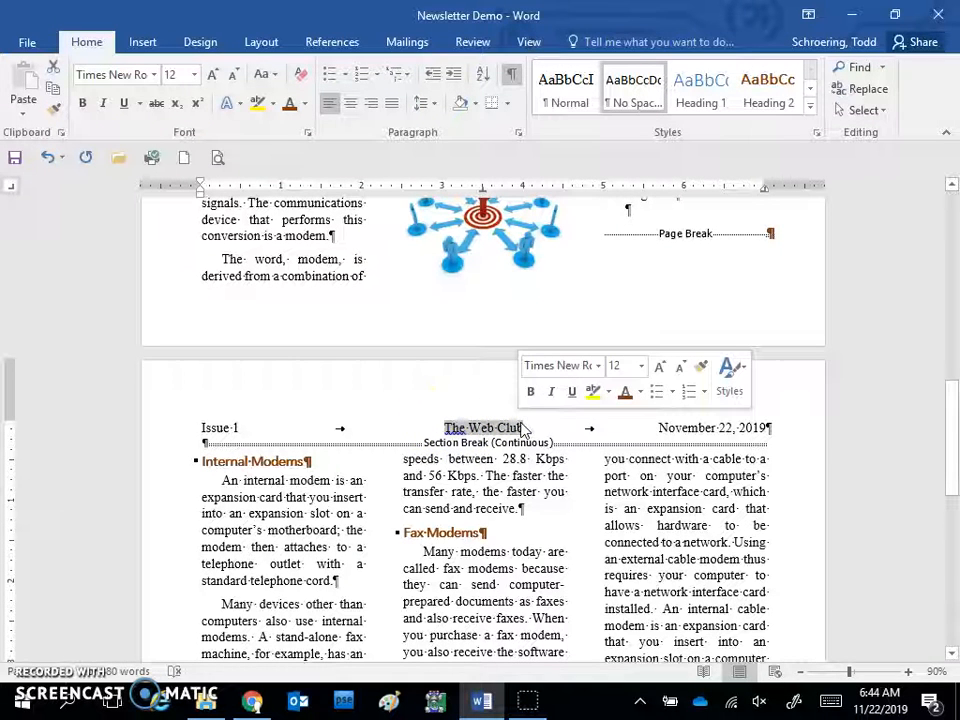
{"action": "left_click", "coordinate": [625, 393]}
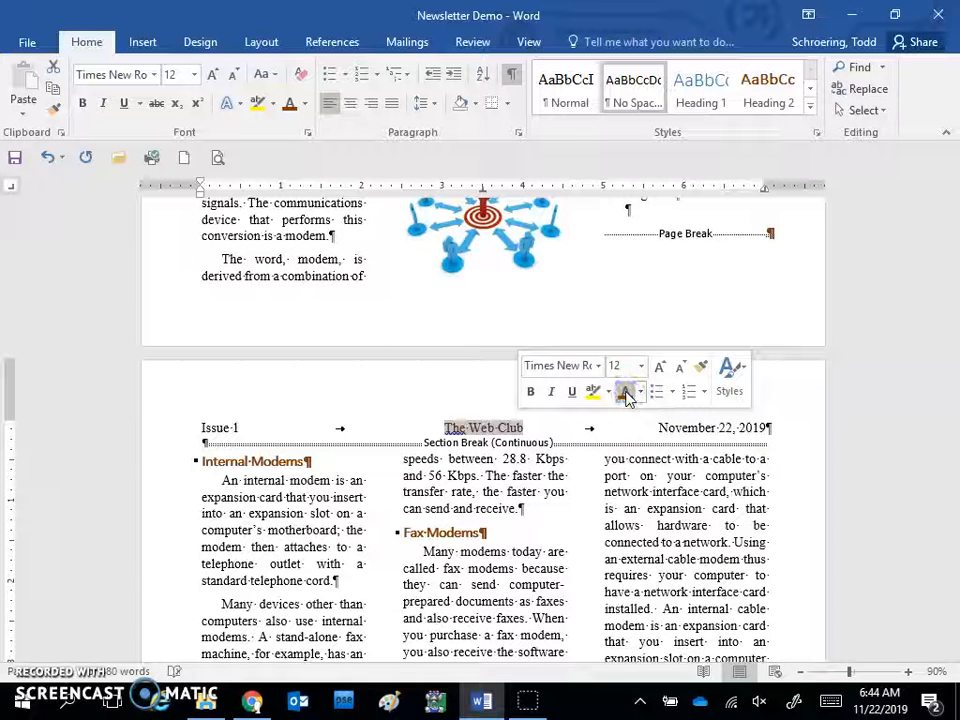
{"action": "left_click", "coordinate": [659, 366]}
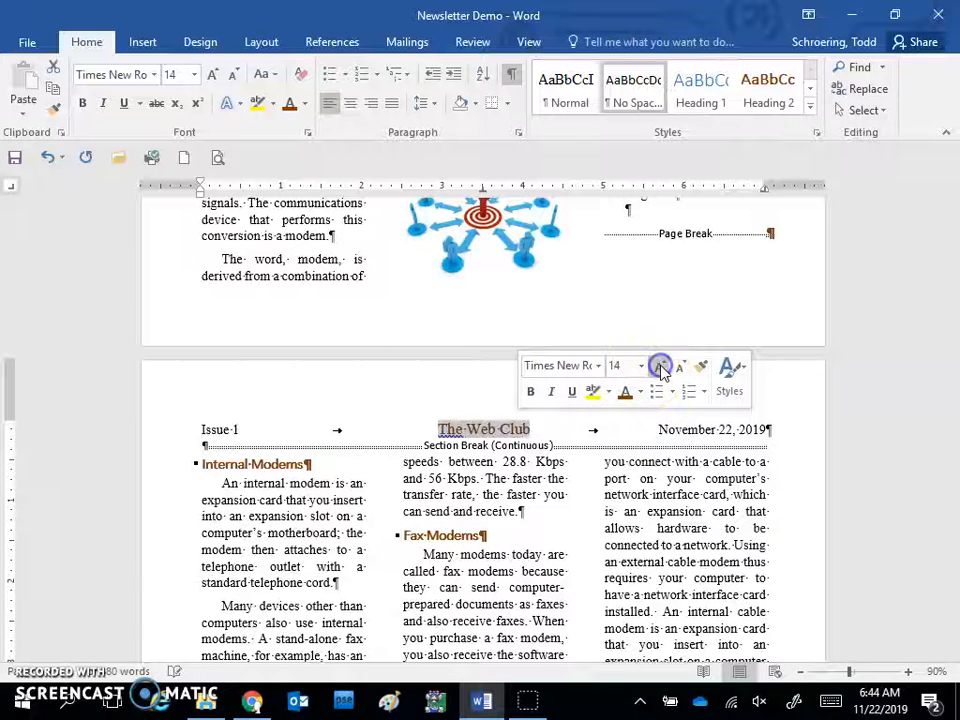
{"action": "left_click", "coordinate": [660, 367]}
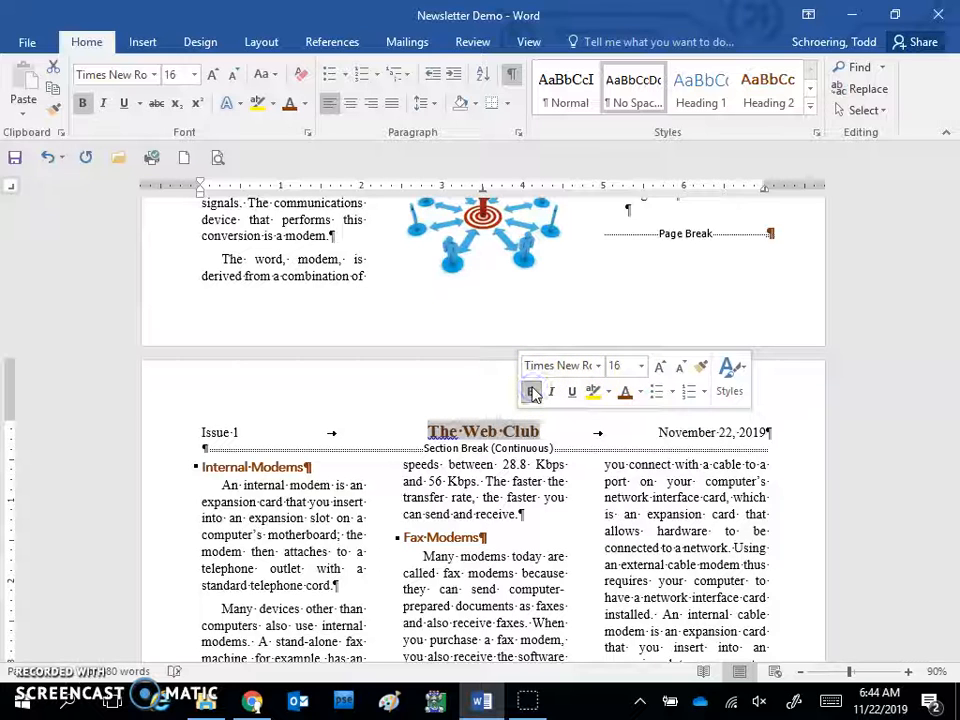
Step: Add a brown 3 pt bottom border beneath the second page's issue information line
{"action": "left_click", "coordinate": [273, 427]}
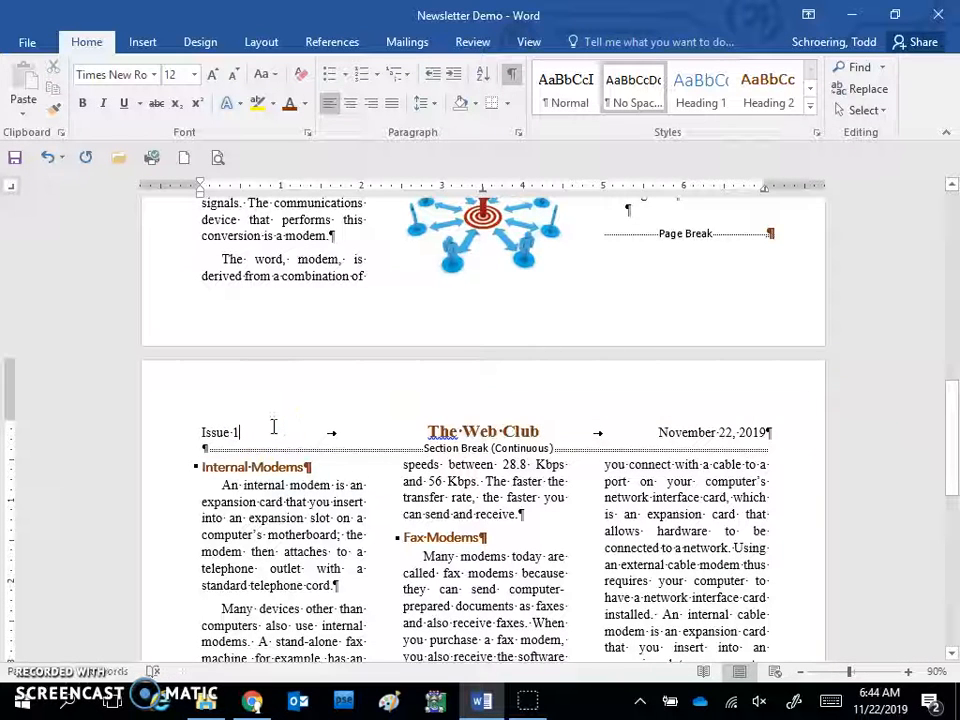
{"action": "left_click", "coordinate": [177, 445]}
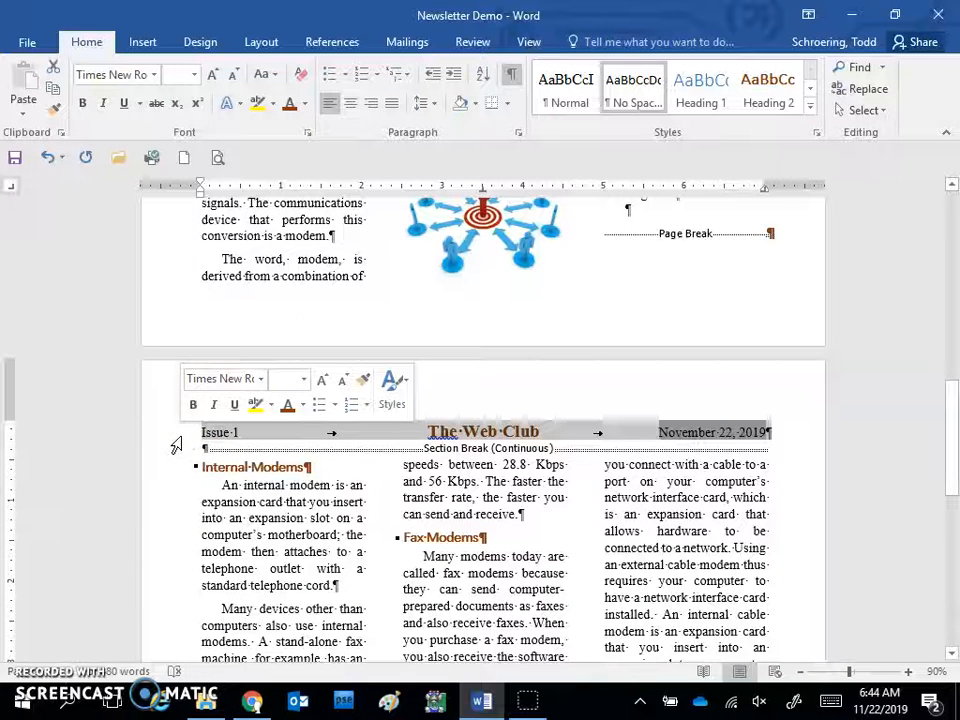
{"action": "left_click", "coordinate": [508, 103]}
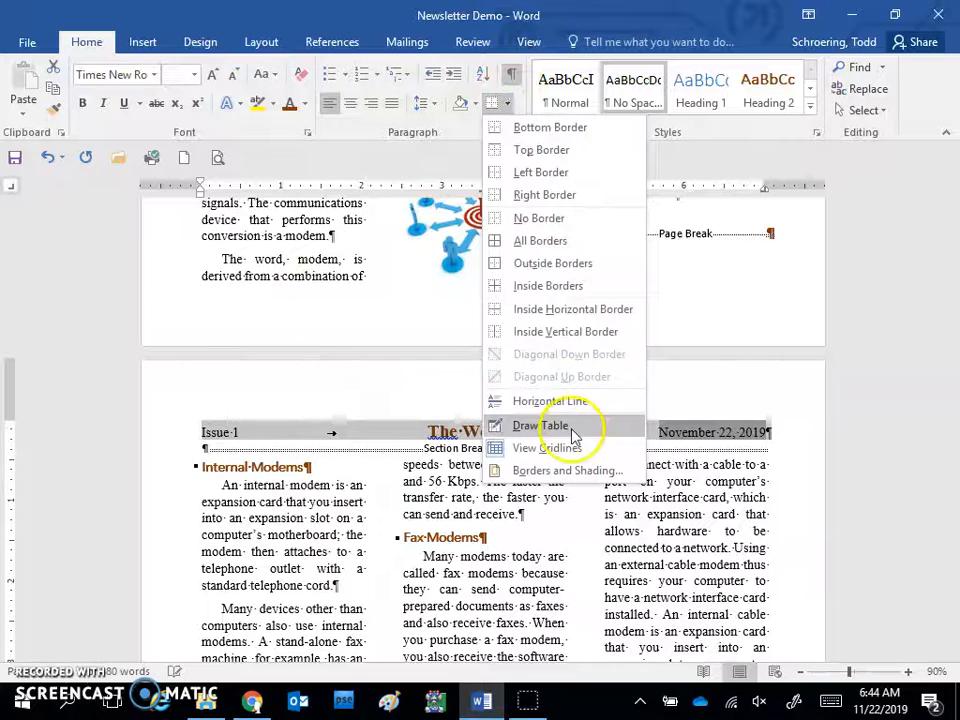
{"action": "left_click", "coordinate": [572, 472]}
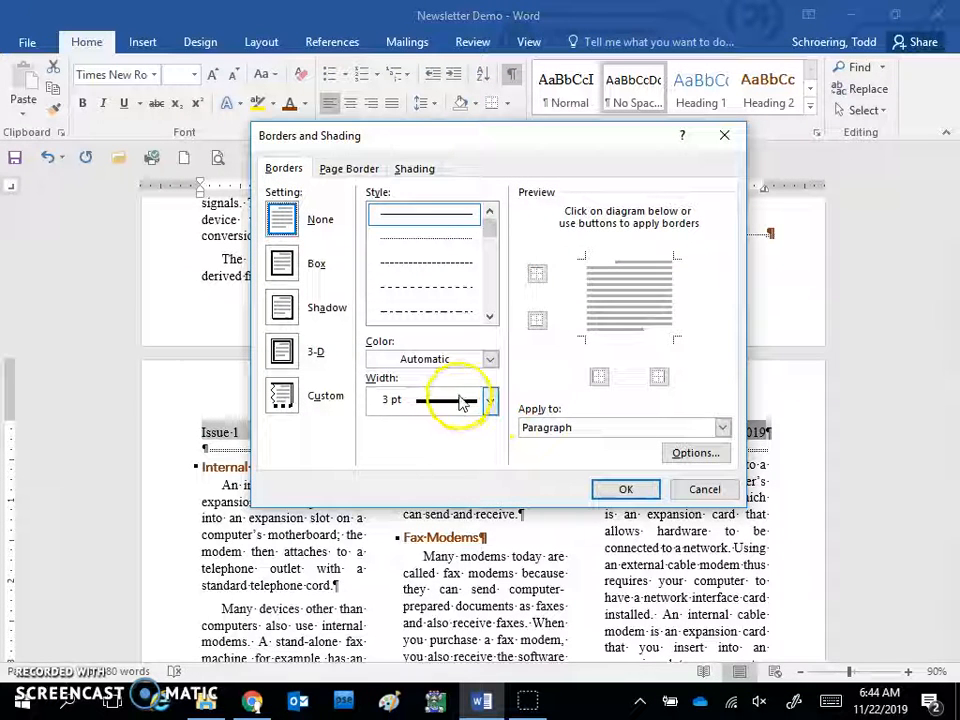
{"action": "left_click", "coordinate": [490, 360]}
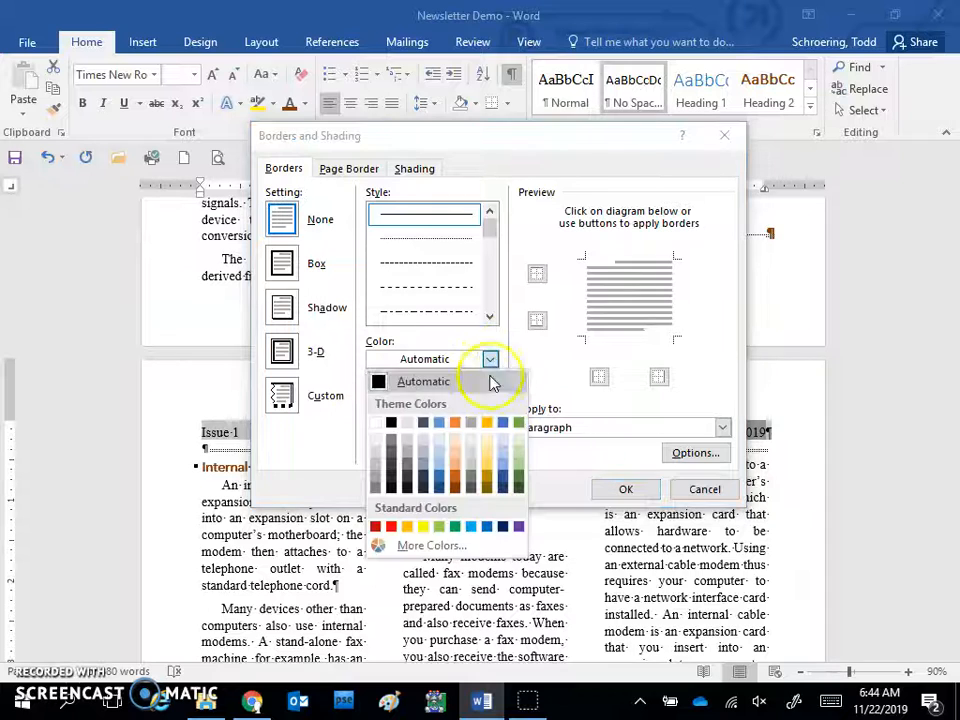
{"action": "left_click", "coordinate": [455, 492]}
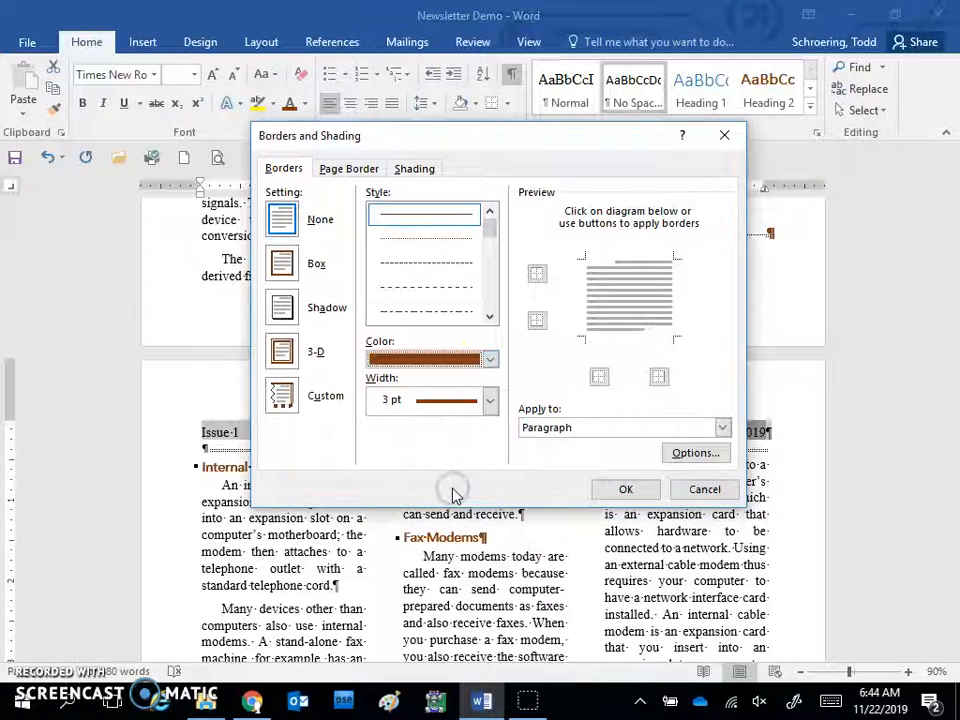
{"action": "left_click", "coordinate": [537, 322]}
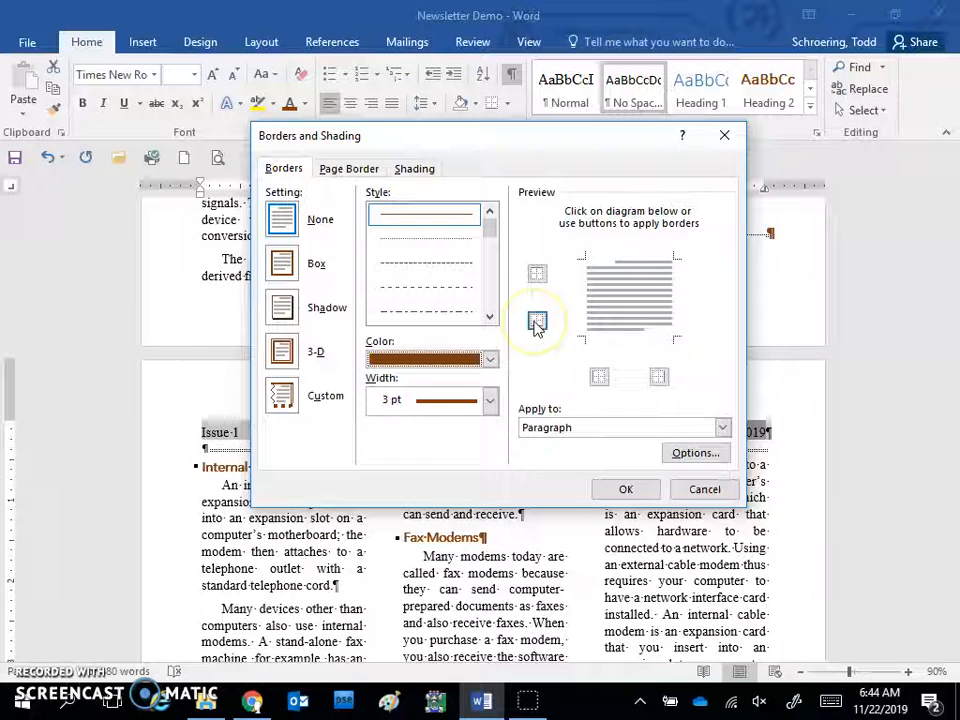
{"action": "left_click", "coordinate": [537, 322]}
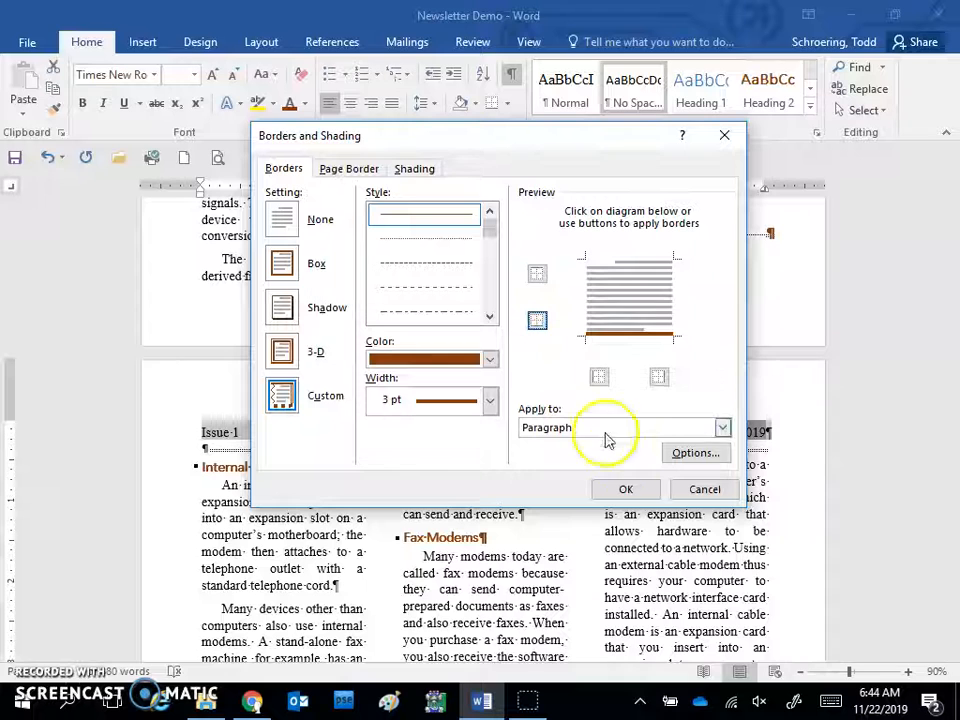
{"action": "left_click", "coordinate": [627, 487]}
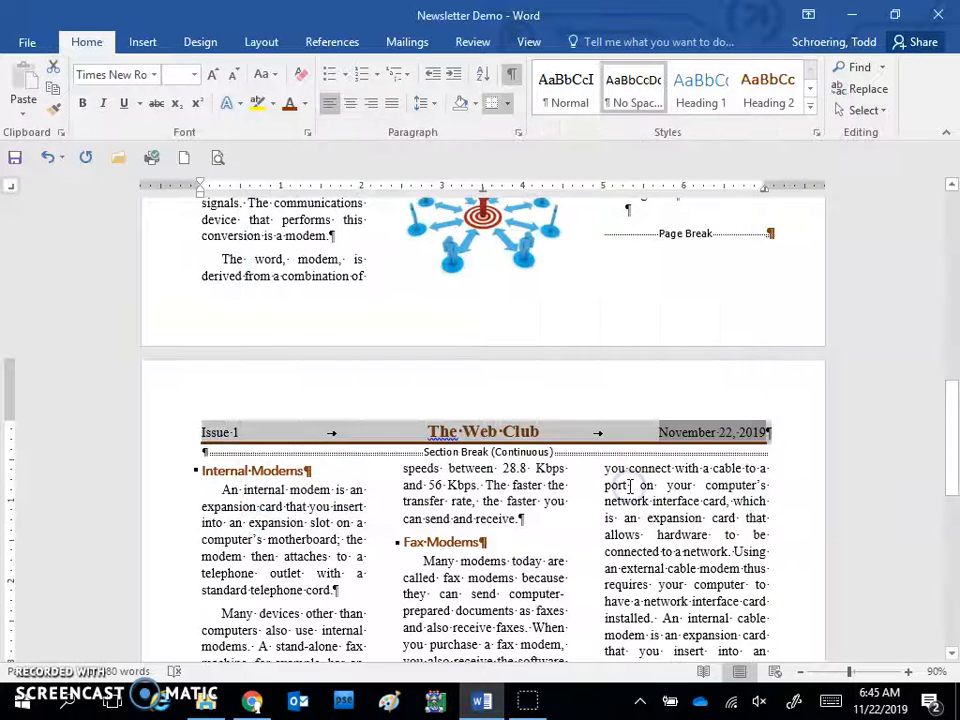
{"action": "left_click", "coordinate": [627, 486]}
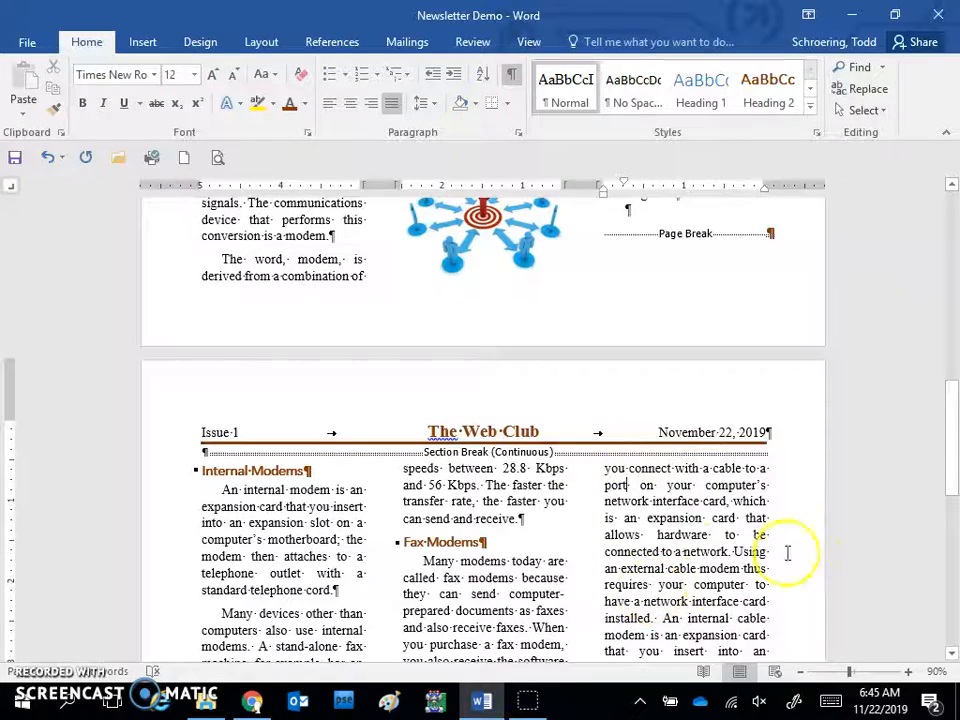
Step: Place the insertion point in the empty paragraph at the end of the newsletter and search online pictures for "modem"
{"action": "left_click_drag", "start_coordinate": [955, 420], "coordinate": [951, 563]}
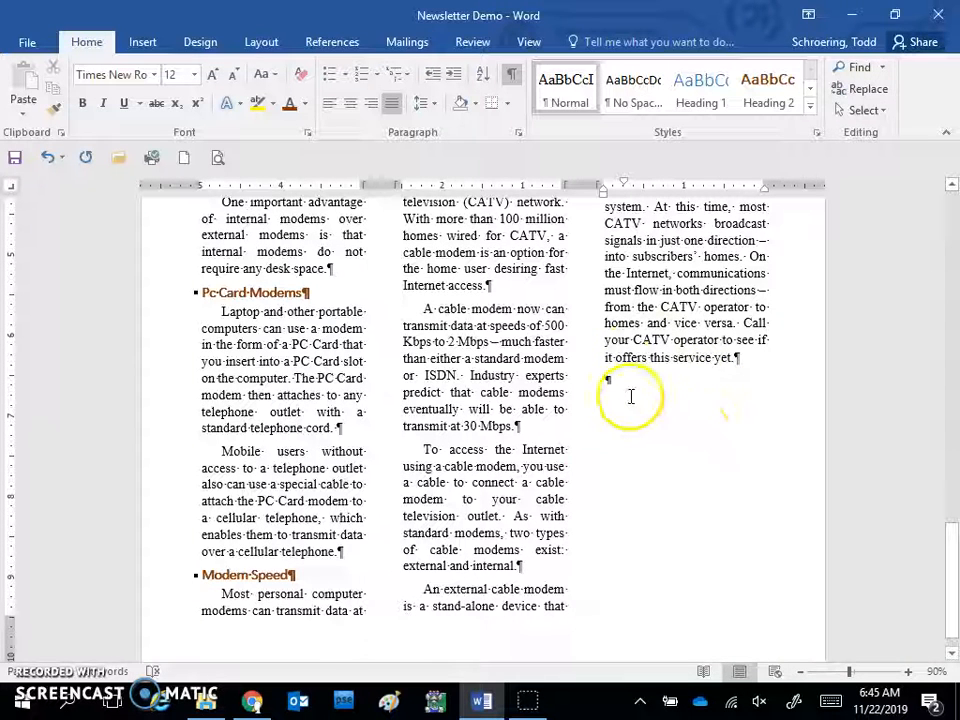
{"action": "left_click", "coordinate": [606, 380]}
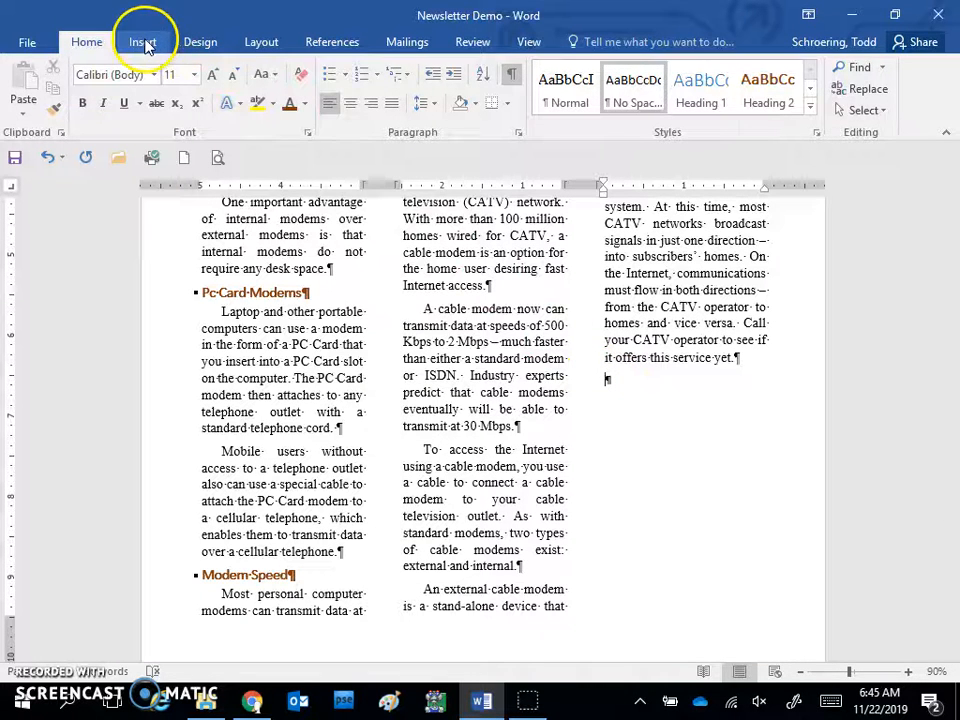
{"action": "left_click", "coordinate": [143, 43]}
{"action": "left_click", "coordinate": [166, 94]}
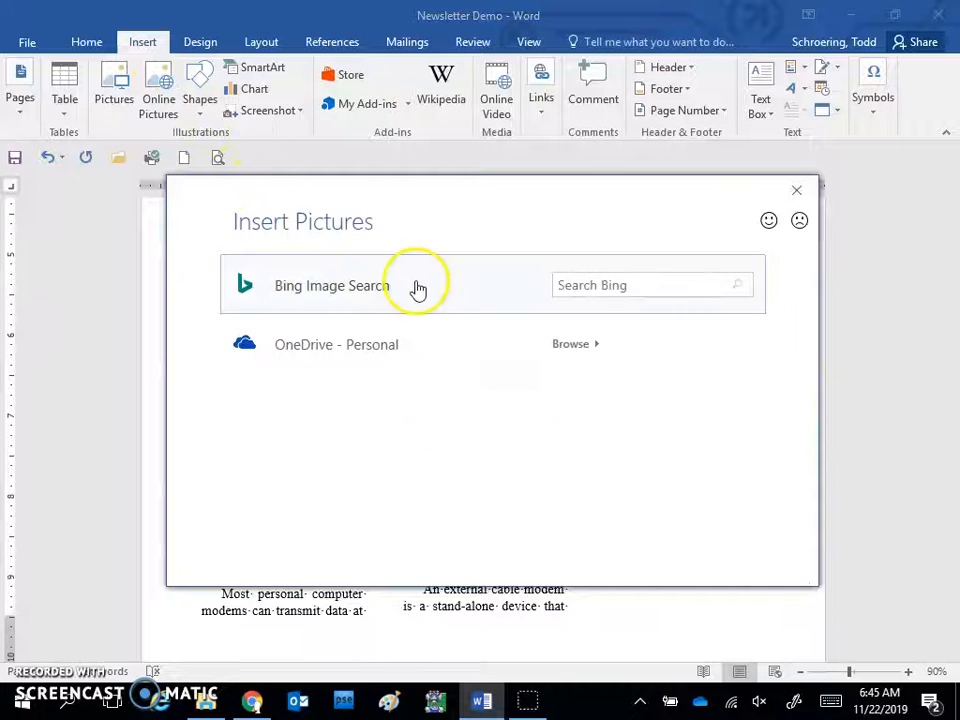
{"action": "left_click", "coordinate": [597, 285]}
{"action": "left_click", "coordinate": [688, 330]}
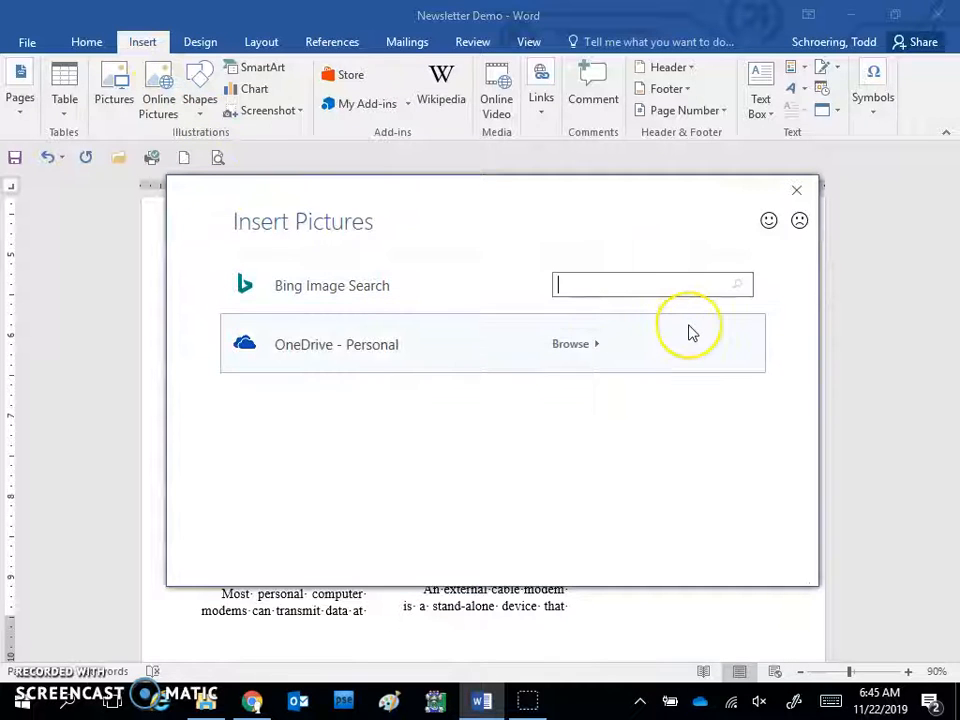
{"action": "type", "text": "modem"}
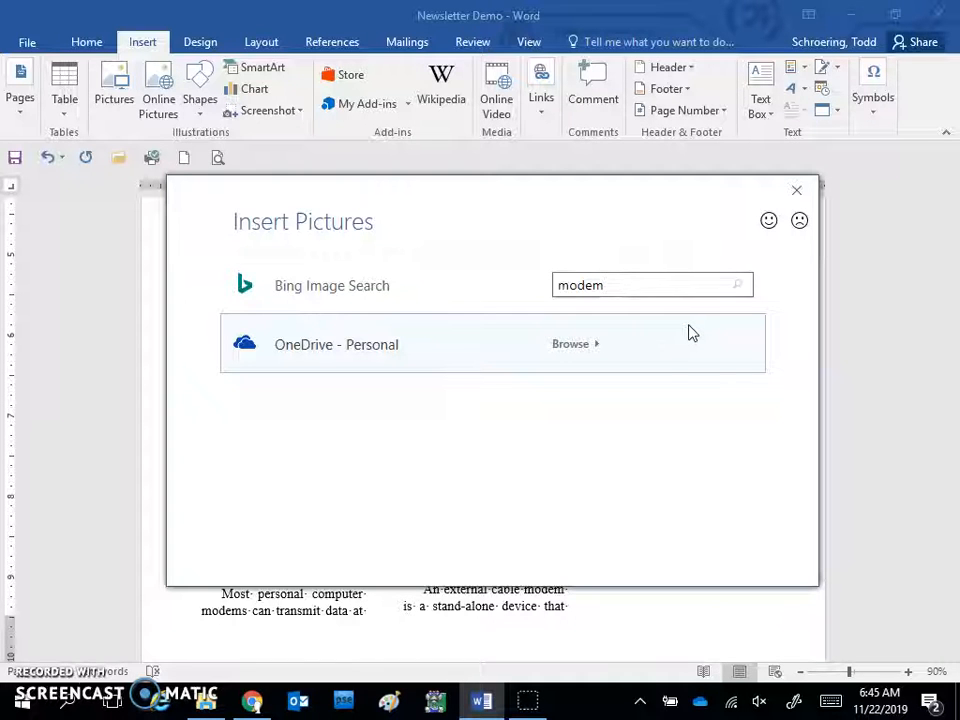
{"action": "key", "text": "Return"}
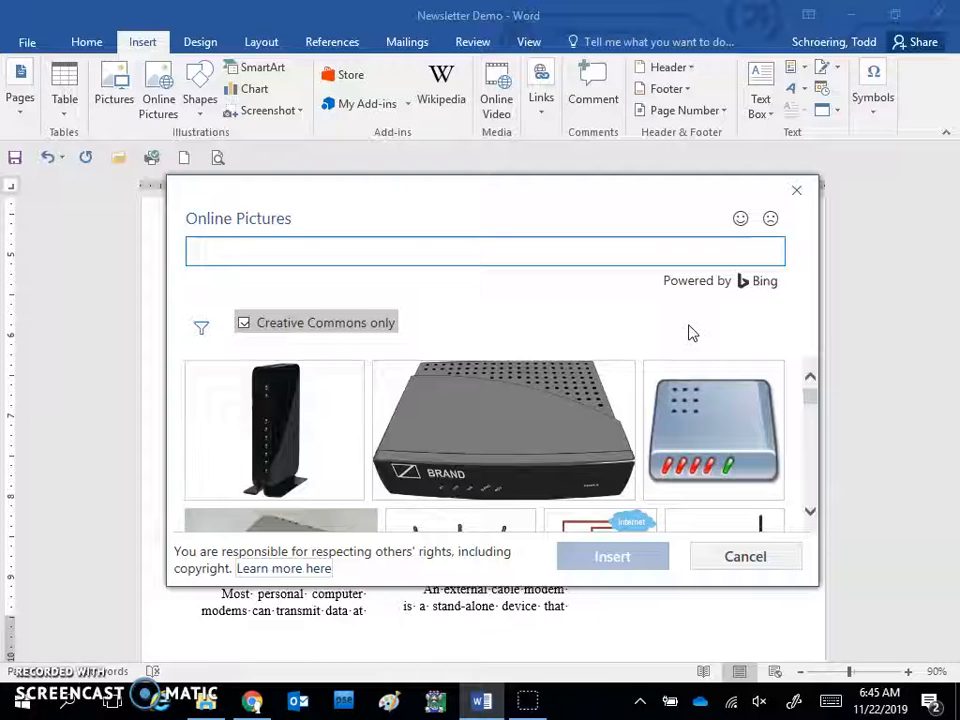
Step: Insert the red and silver modem picture with three antennas from the Bing search results
{"action": "left_click", "coordinate": [810, 514]}
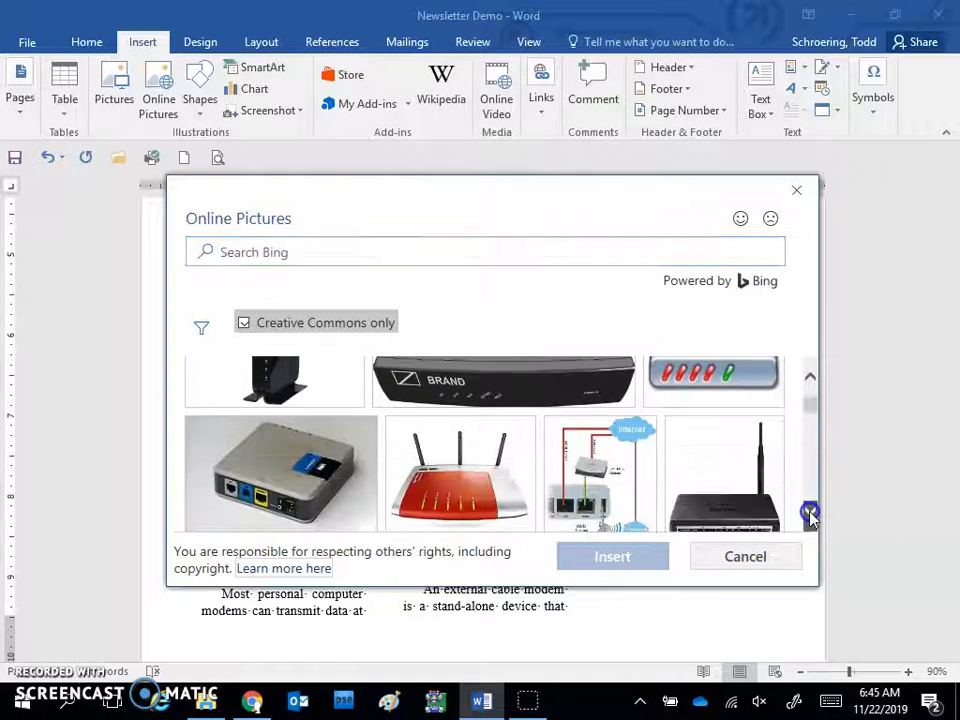
{"action": "left_click", "coordinate": [490, 430]}
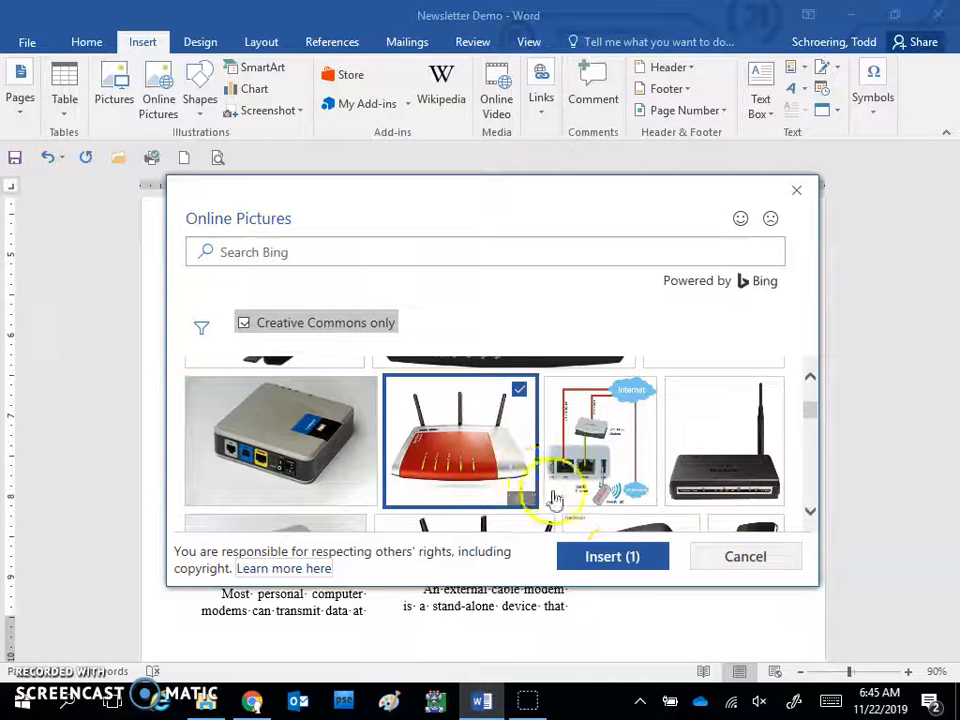
{"action": "left_click", "coordinate": [617, 563]}
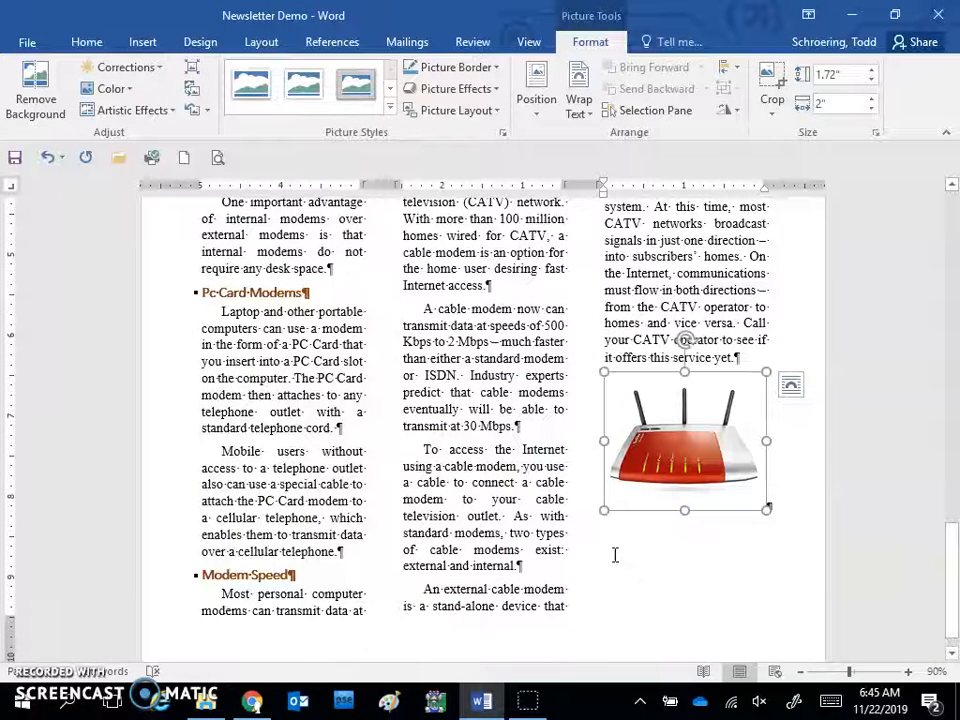
Step: Set the modem picture's text wrapping to Tight
{"action": "left_click", "coordinate": [791, 386]}
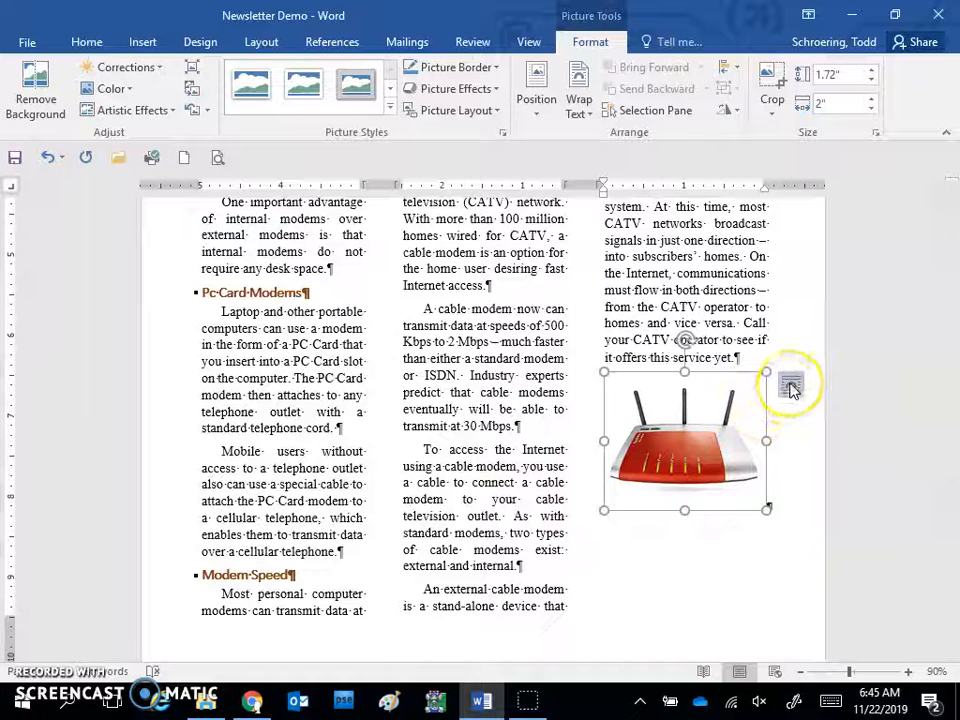
{"action": "left_click", "coordinate": [791, 386]}
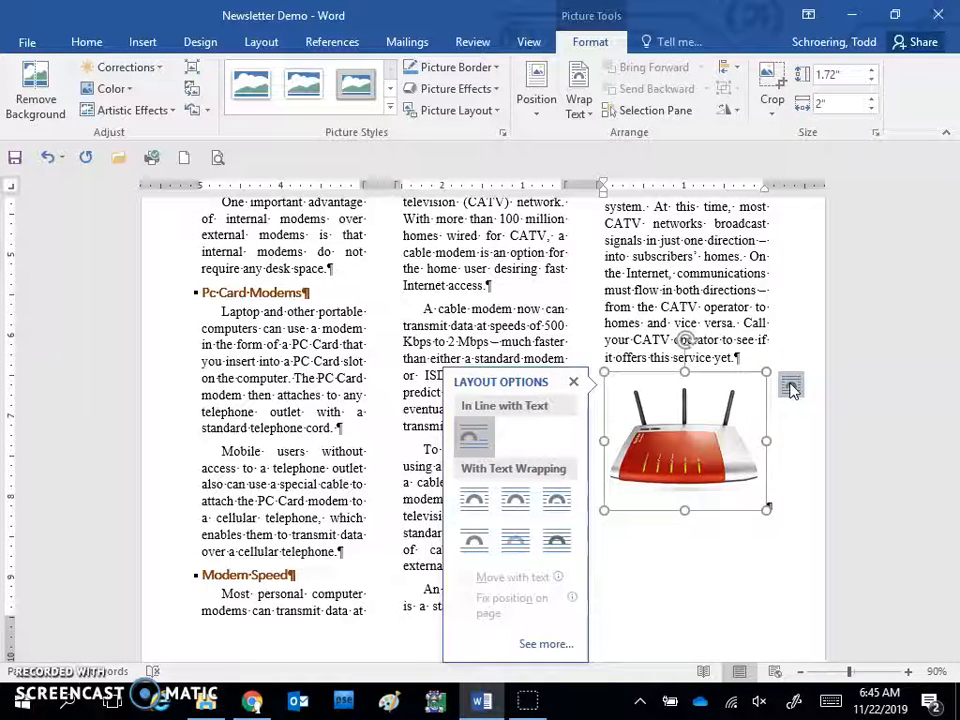
{"action": "left_click", "coordinate": [515, 500]}
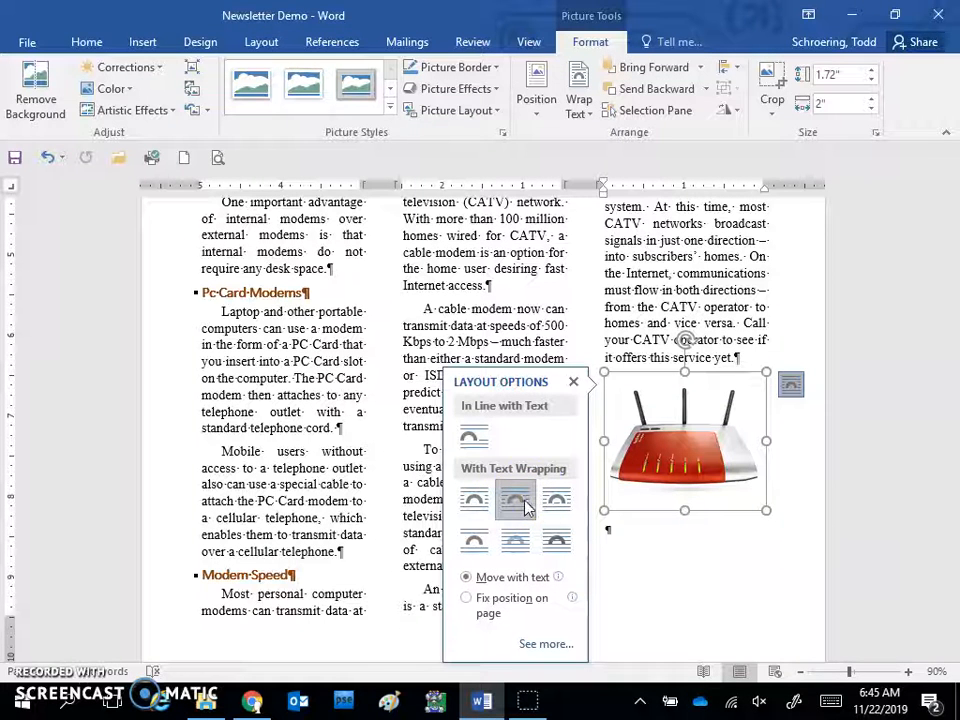
{"action": "left_click", "coordinate": [573, 381]}
Step: Move the modem picture up so it straddles the second and third columns beside the cable modem text
{"action": "left_click", "coordinate": [614, 396]}
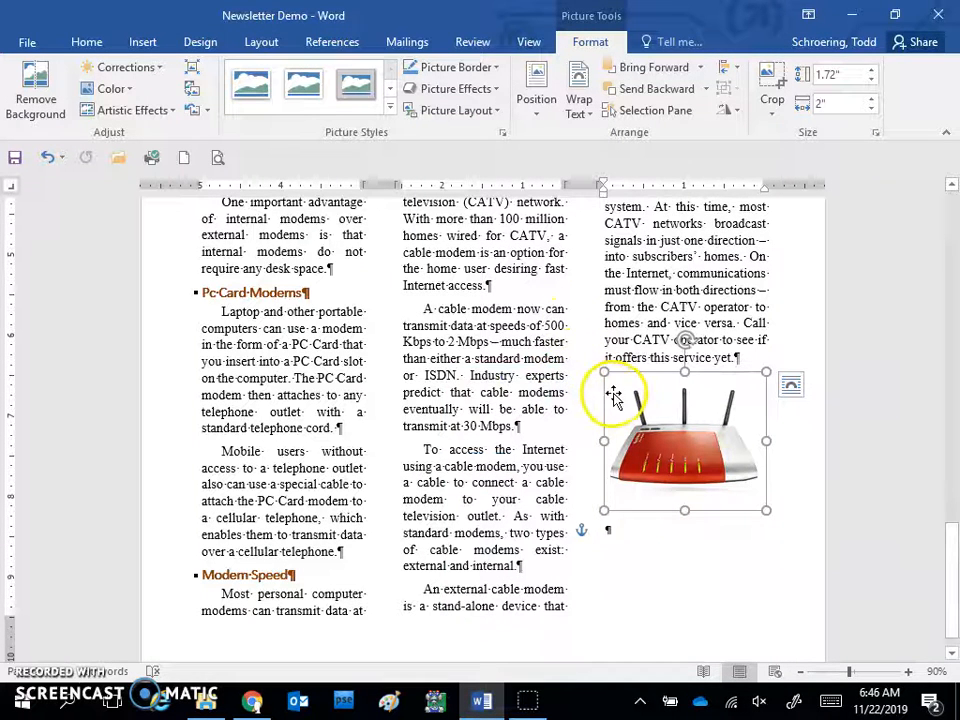
{"action": "left_click_drag", "start_coordinate": [614, 396], "coordinate": [508, 240]}
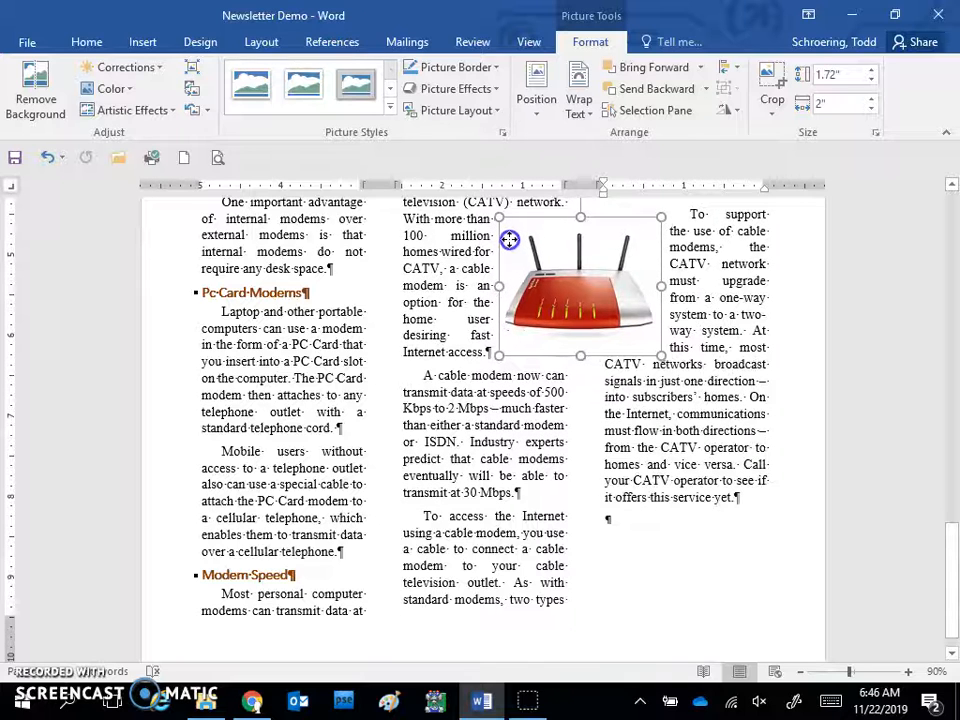
{"action": "left_click", "coordinate": [525, 320]}
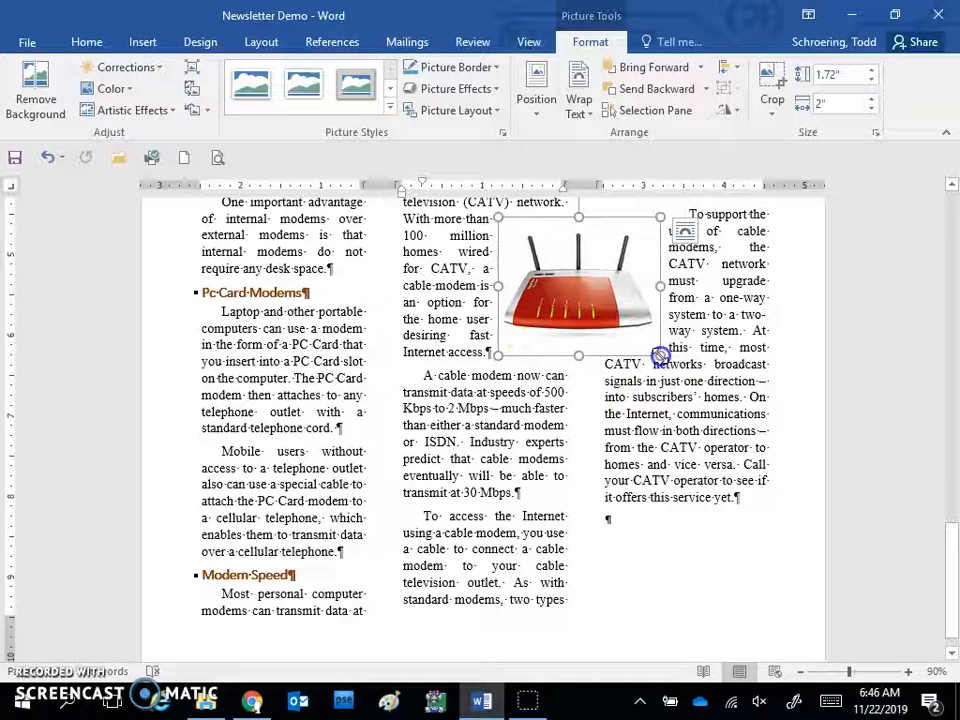
Step: Enlarge the modem picture to about 2.07" high by 2.42" wide and recenter it between the second and third columns
{"action": "left_click_drag", "start_coordinate": [660, 356], "coordinate": [679, 393]}
{"action": "left_click", "coordinate": [632, 332]}
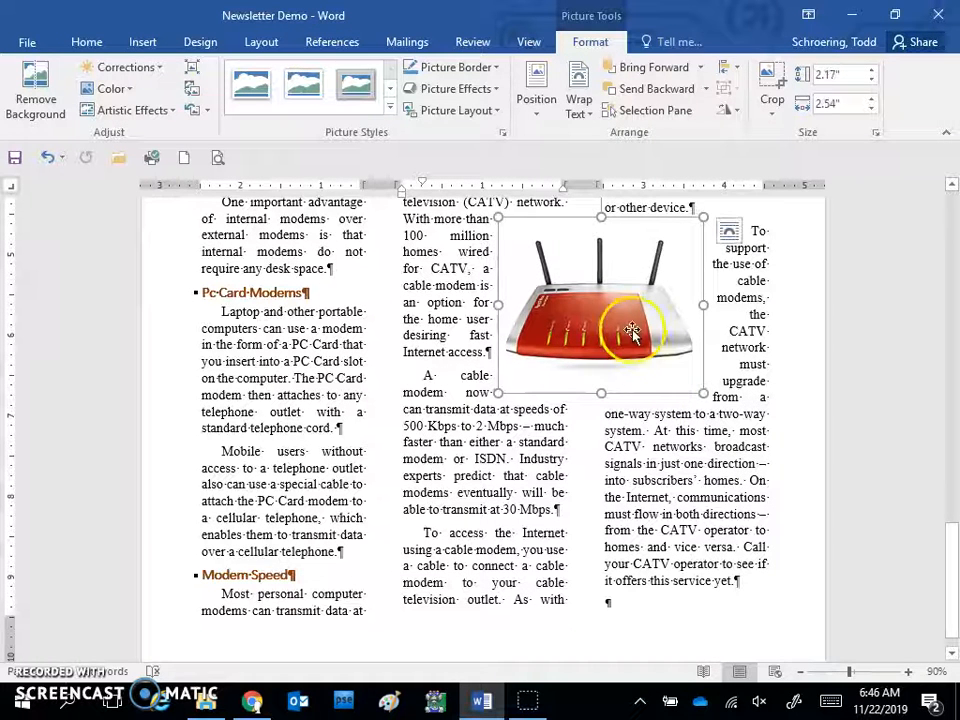
{"action": "left_click_drag", "start_coordinate": [630, 332], "coordinate": [607, 339]}
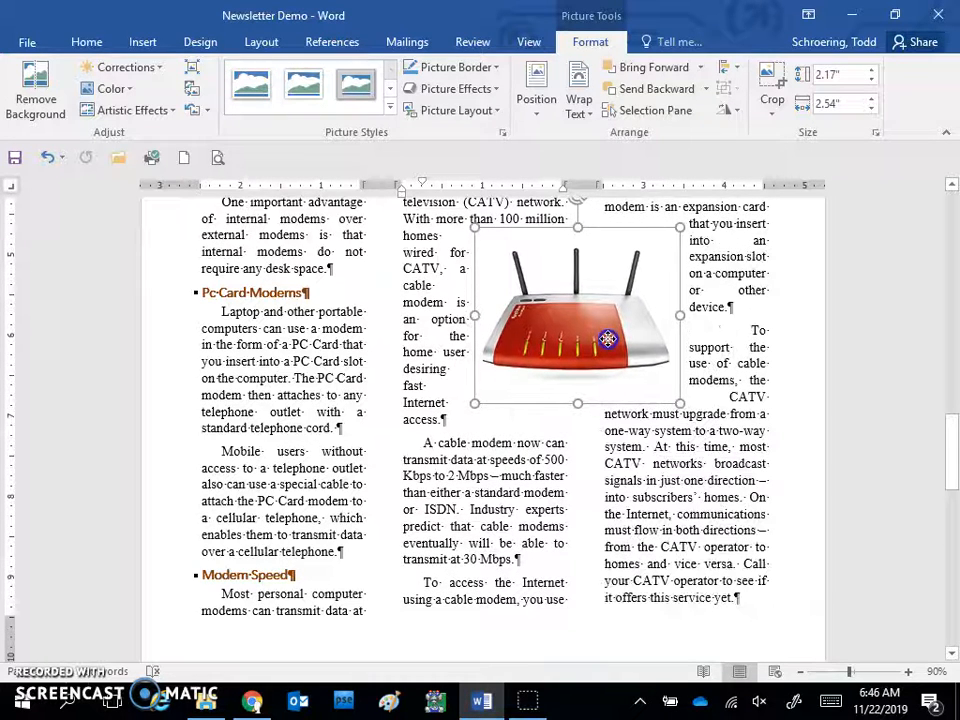
{"action": "left_click_drag", "start_coordinate": [679, 402], "coordinate": [671, 390]}
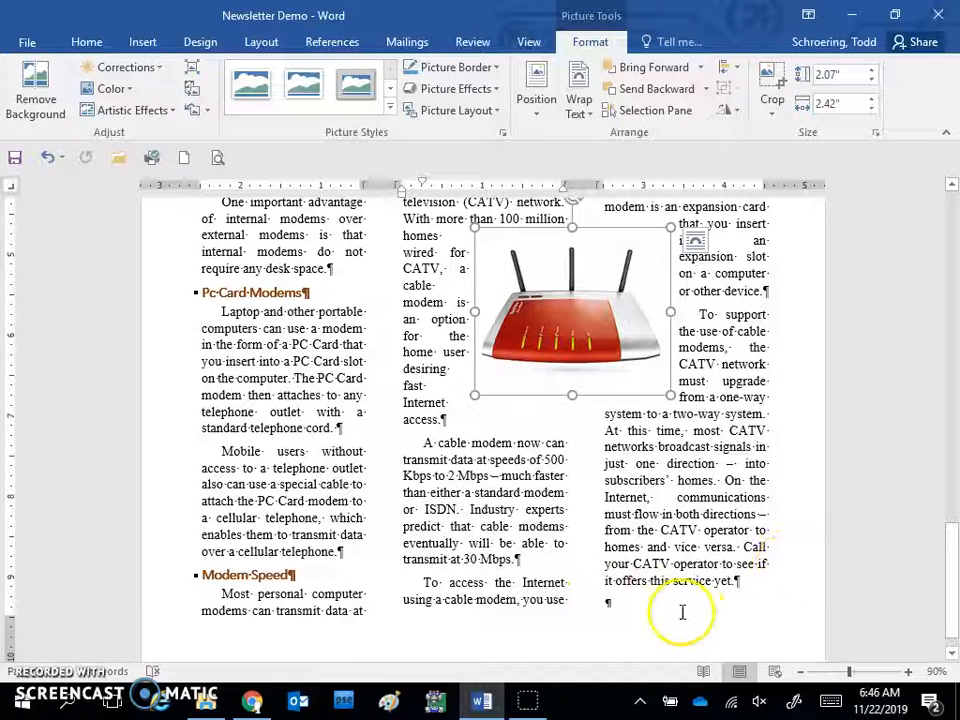
Step: Delete the empty paragraph at the end of the third column on the second page
{"action": "left_click", "coordinate": [653, 613]}
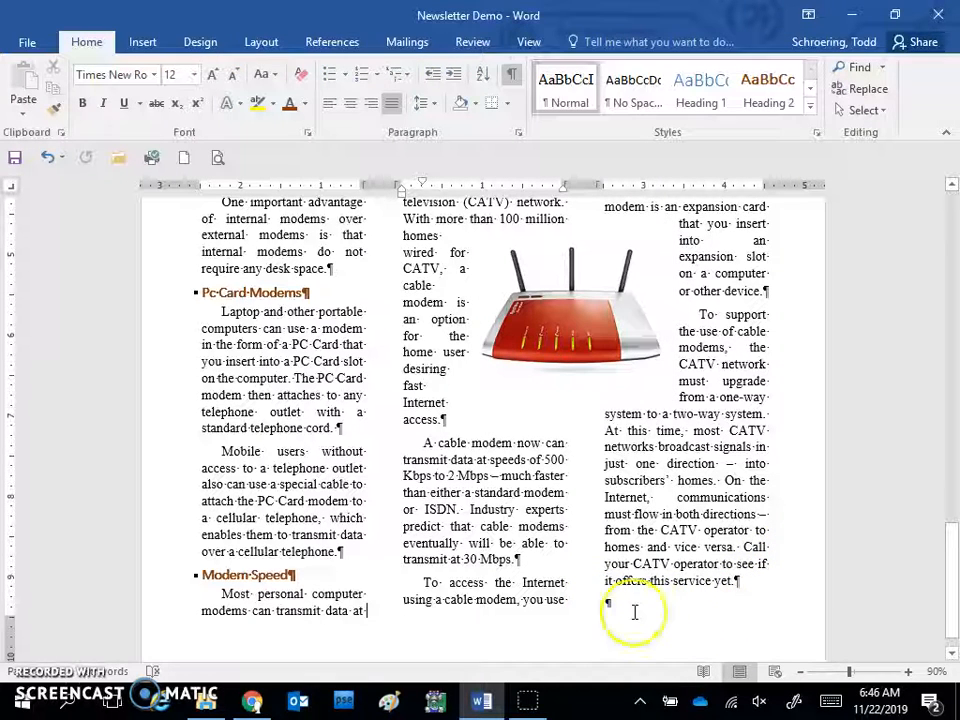
{"action": "left_click", "coordinate": [609, 603]}
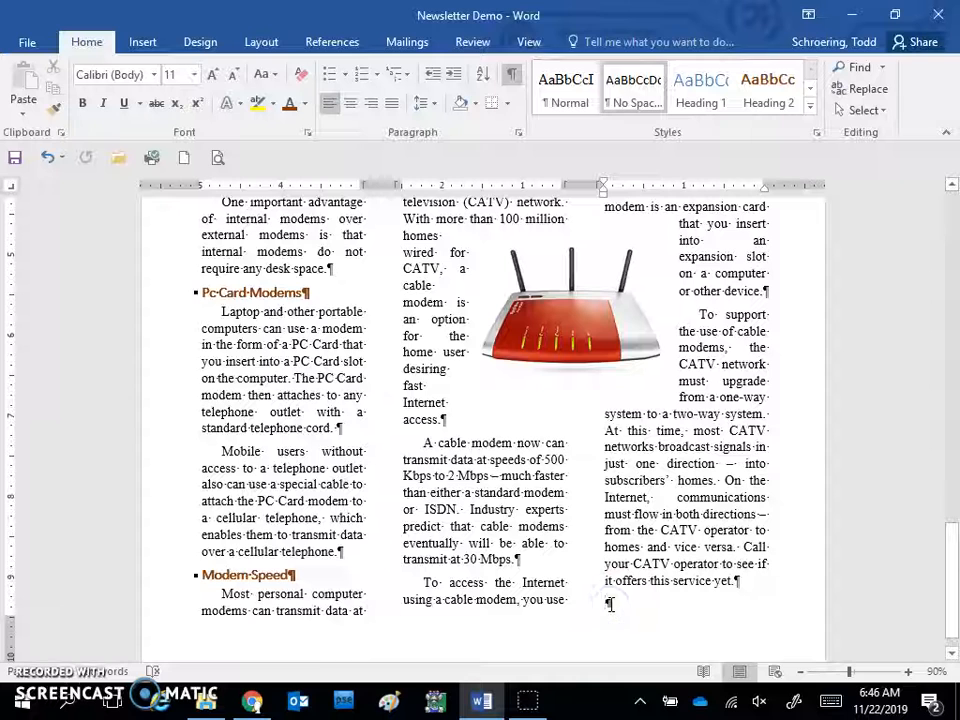
{"action": "key", "text": "BackSpace"}
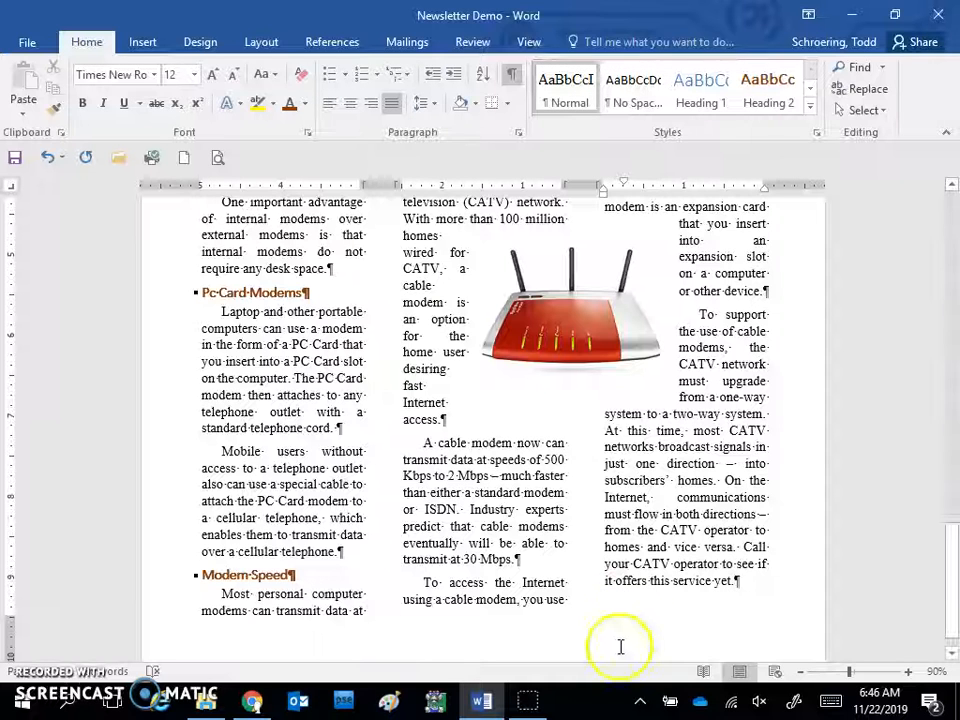
Step: Choose the yellow standing-figure art as a box page border for the whole document
{"action": "left_click_drag", "start_coordinate": [952, 570], "coordinate": [955, 214]}
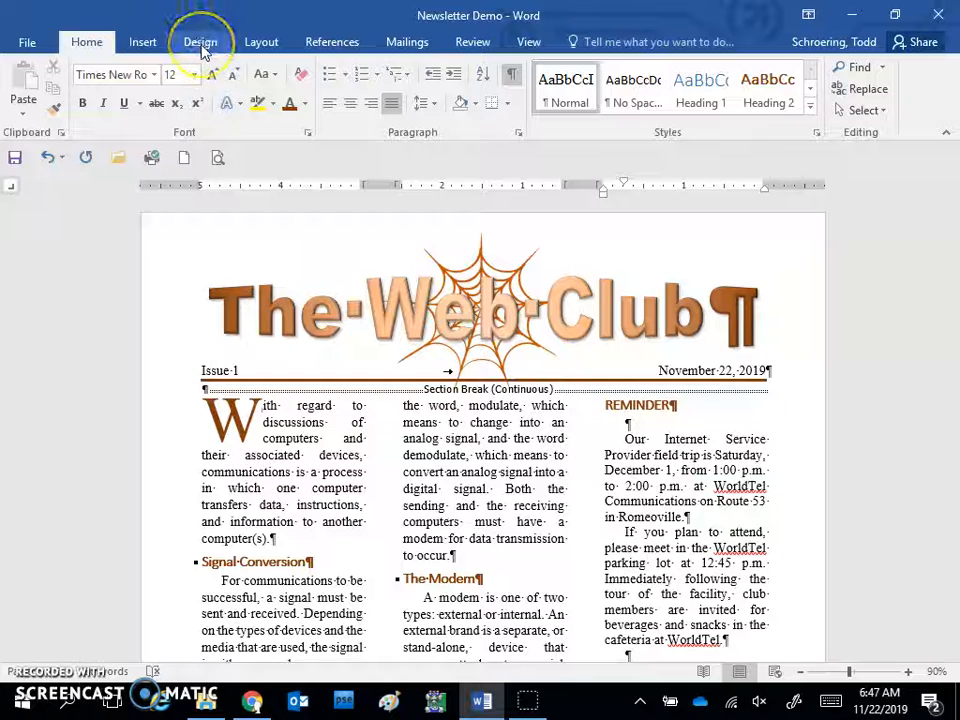
{"action": "left_click", "coordinate": [508, 103]}
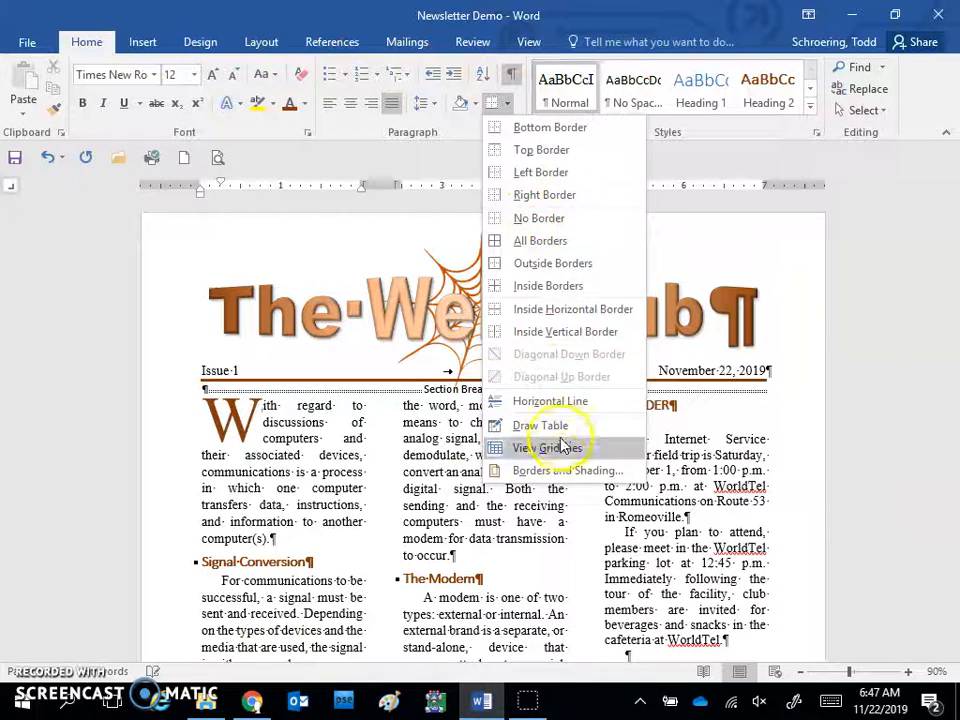
{"action": "left_click", "coordinate": [563, 469]}
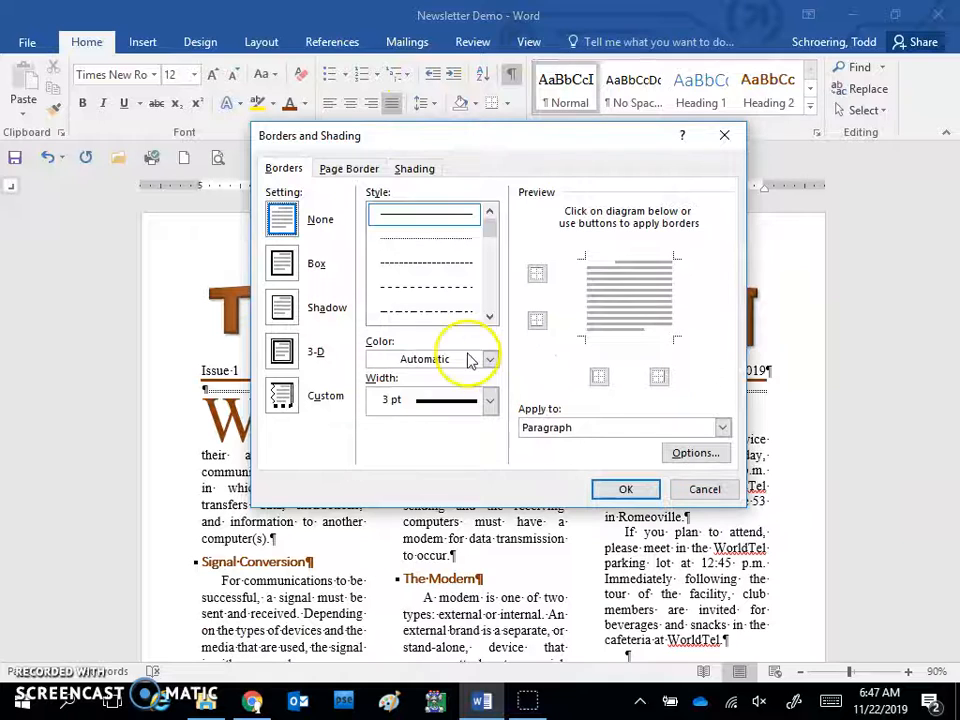
{"action": "left_click", "coordinate": [352, 169]}
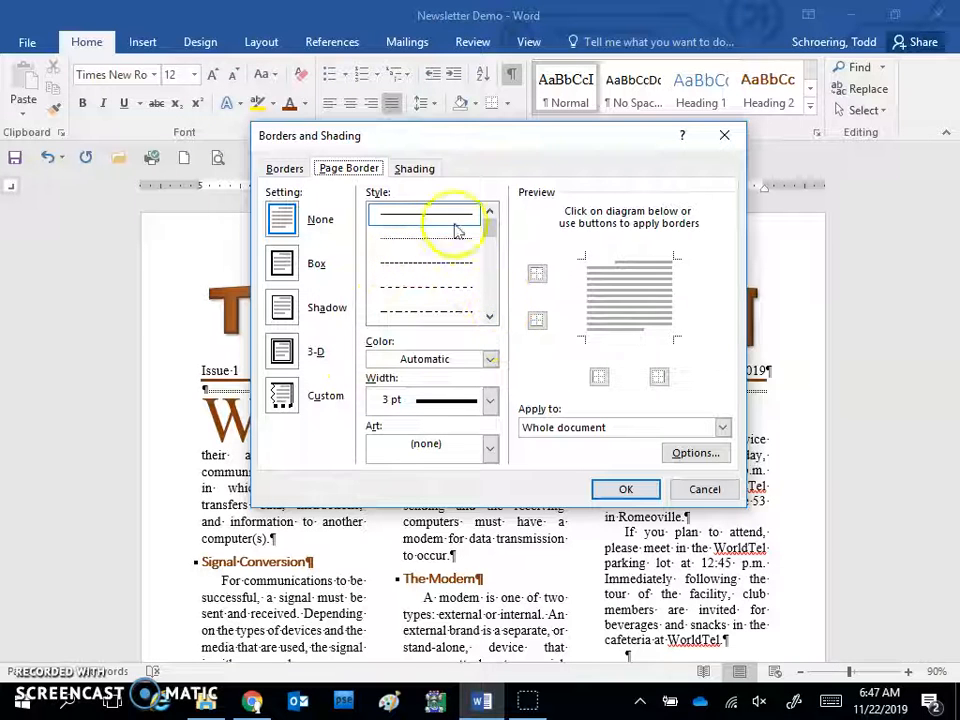
{"action": "left_click", "coordinate": [490, 449]}
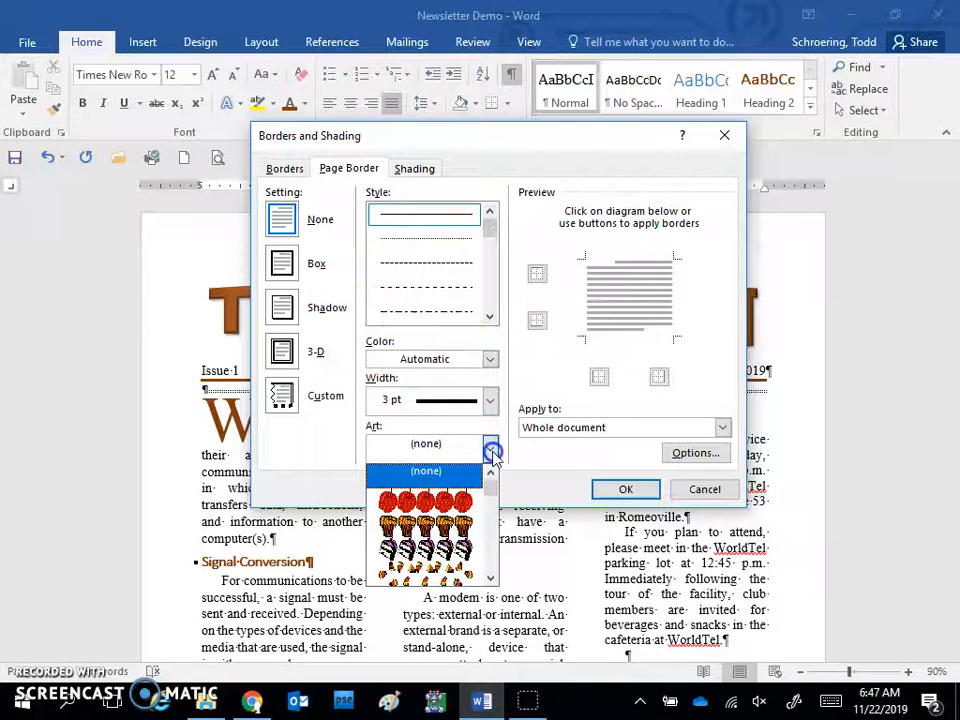
{"action": "left_click", "coordinate": [489, 578]}
{"action": "left_click", "coordinate": [489, 578]}
{"action": "left_click", "coordinate": [489, 578]}
{"action": "left_click", "coordinate": [489, 578]}
{"action": "left_click", "coordinate": [489, 578]}
{"action": "left_click", "coordinate": [489, 578]}
{"action": "left_click", "coordinate": [489, 578]}
{"action": "left_click", "coordinate": [489, 578]}
{"action": "left_click", "coordinate": [489, 578]}
{"action": "left_click", "coordinate": [489, 578]}
{"action": "left_click", "coordinate": [489, 578]}
{"action": "left_click", "coordinate": [489, 578]}
{"action": "left_click", "coordinate": [489, 578]}
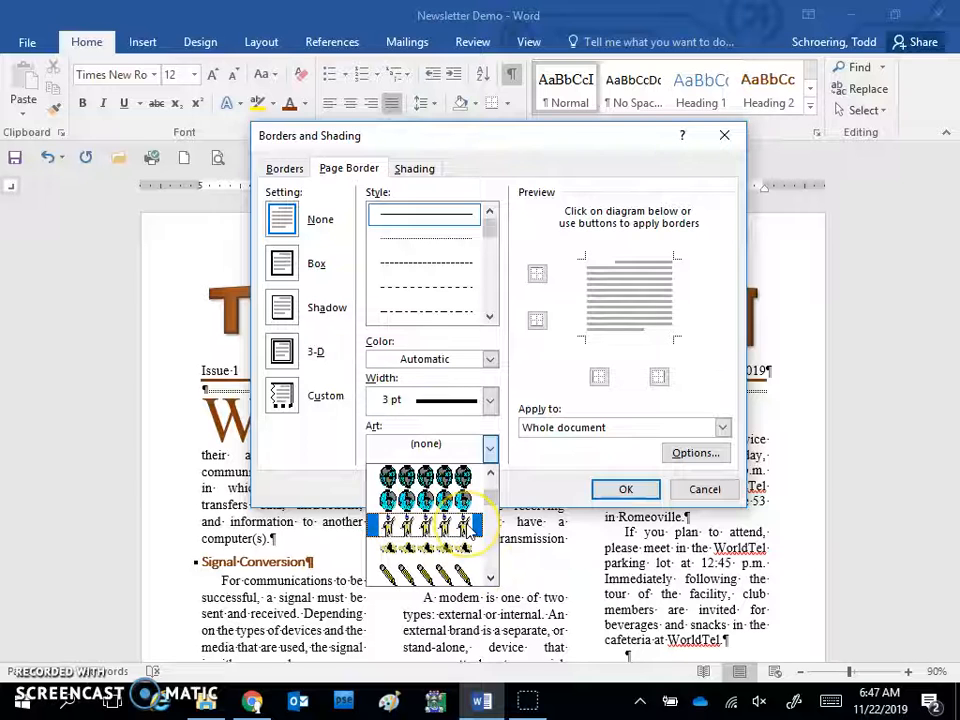
{"action": "left_click", "coordinate": [469, 527]}
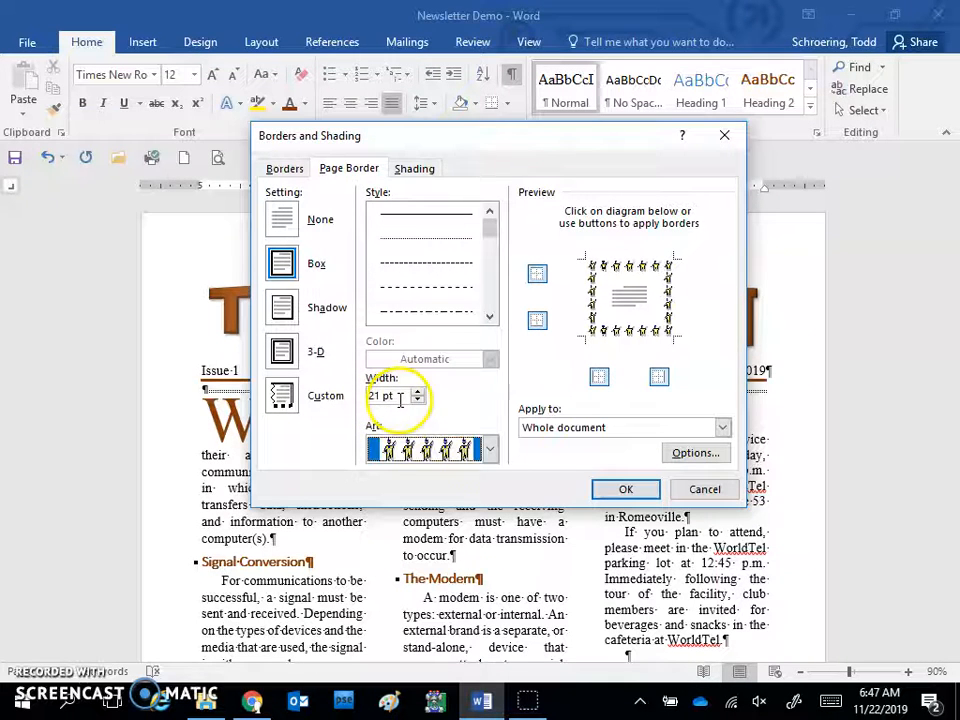
Step: Turn off Always display in front for the page border and apply the border to the whole document
{"action": "left_click", "coordinate": [706, 455]}
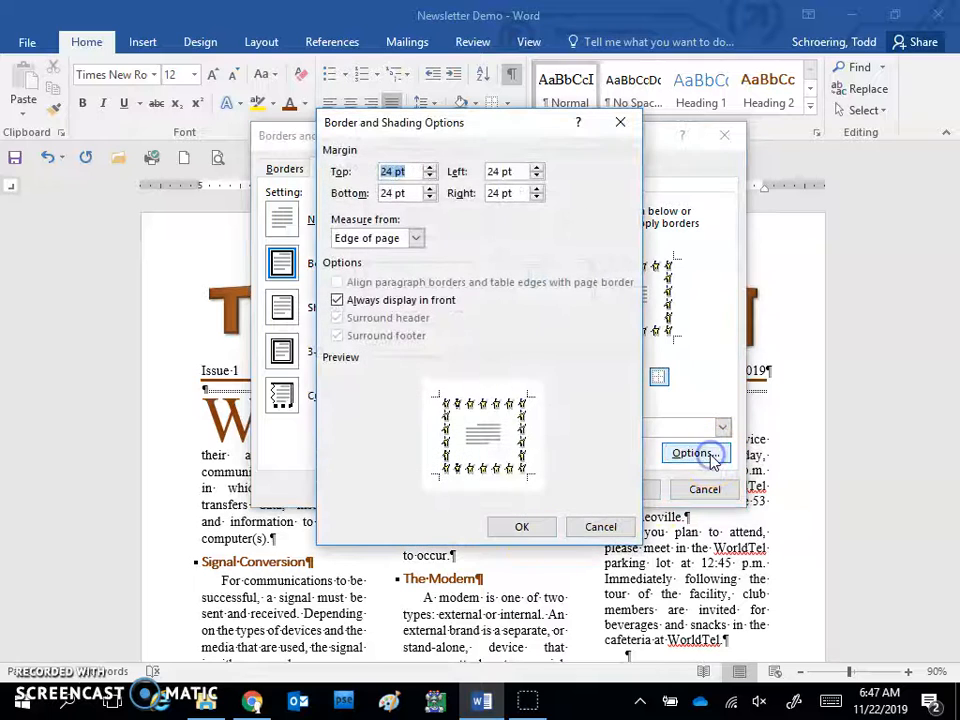
{"action": "left_click", "coordinate": [340, 301]}
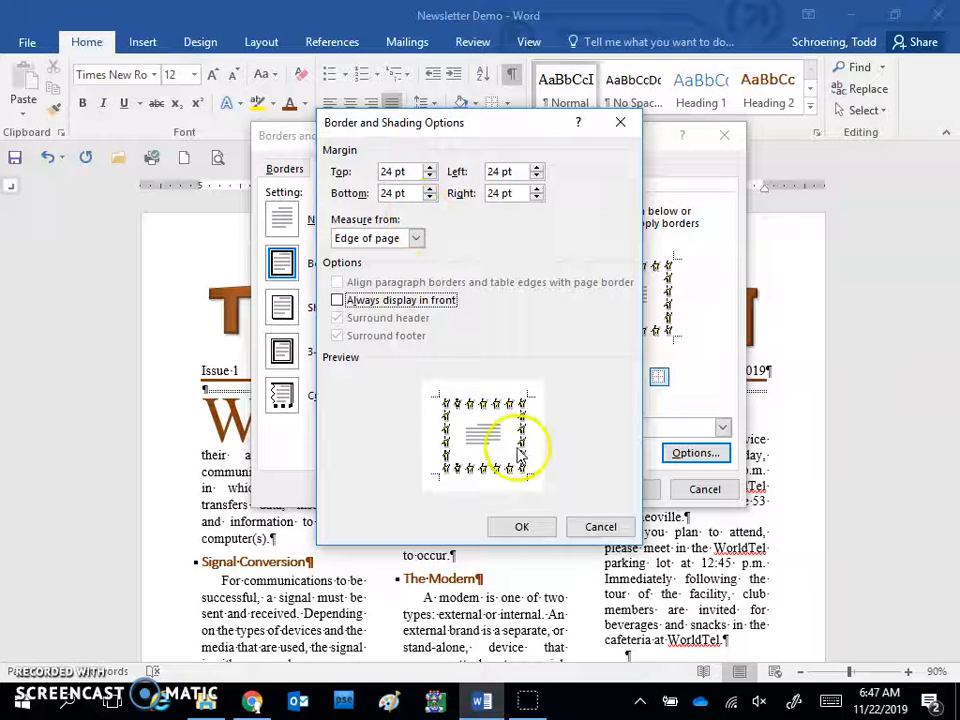
{"action": "left_click", "coordinate": [522, 527]}
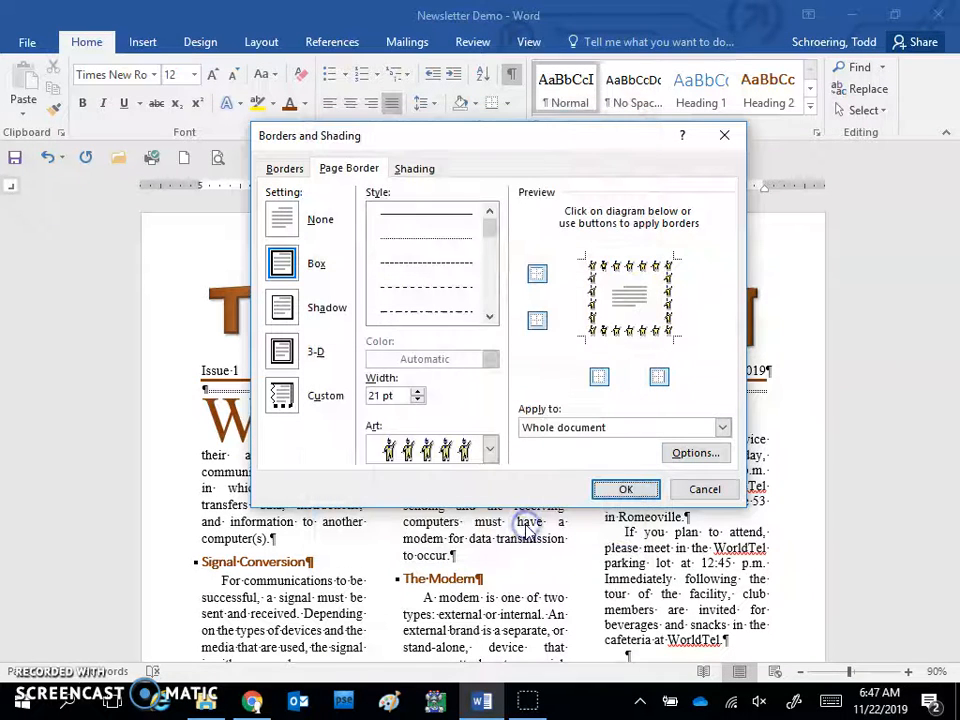
{"action": "left_click", "coordinate": [620, 489]}
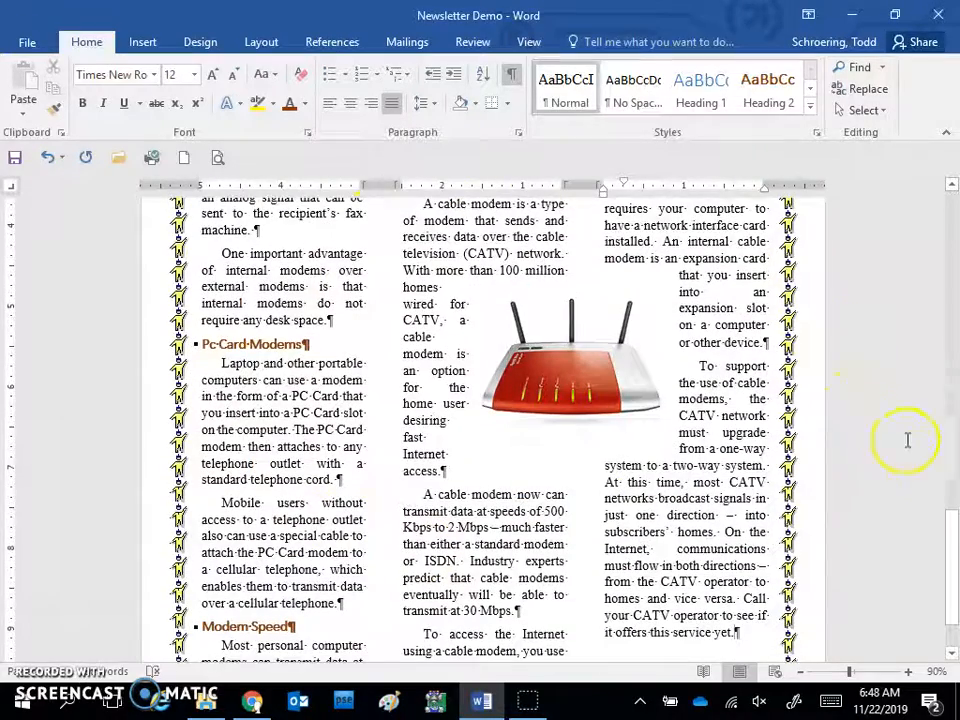
Step: Enter the author's full name followed by "– The Web Club" in the first page's header, right-aligned, and return to the body text
{"action": "left_click_drag", "start_coordinate": [955, 547], "coordinate": [953, 197]}
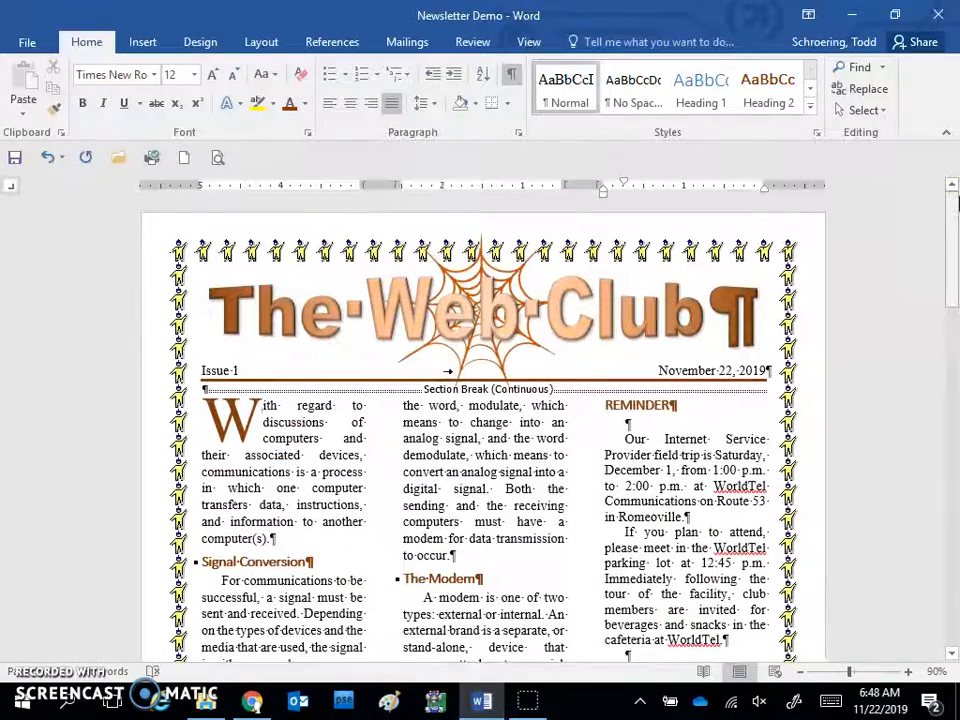
{"action": "left_click", "coordinate": [730, 248]}
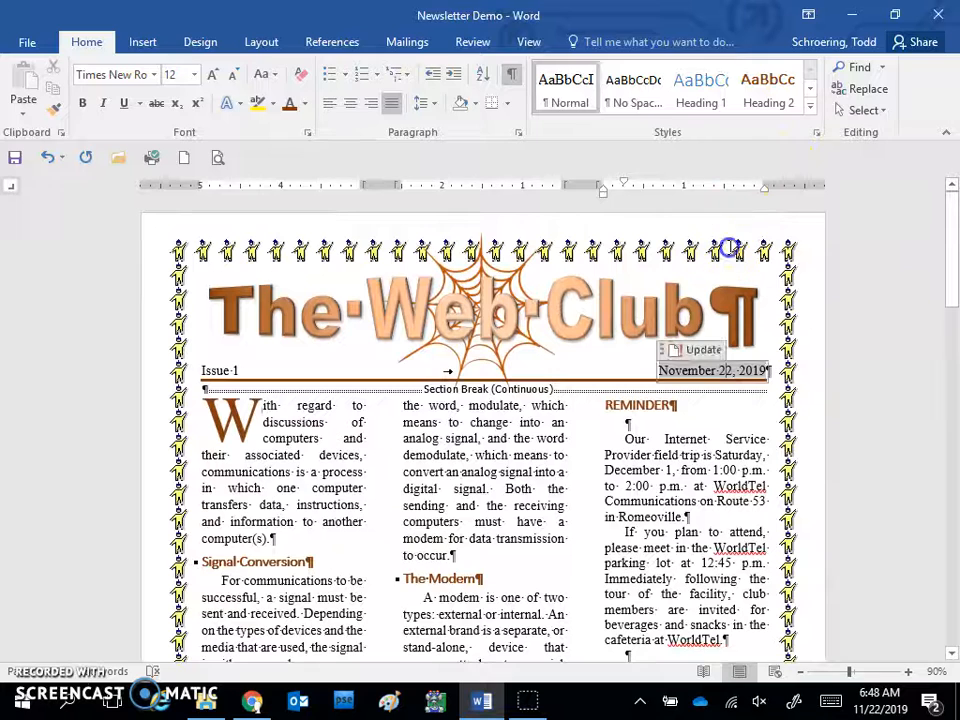
{"action": "double_click", "coordinate": [731, 248]}
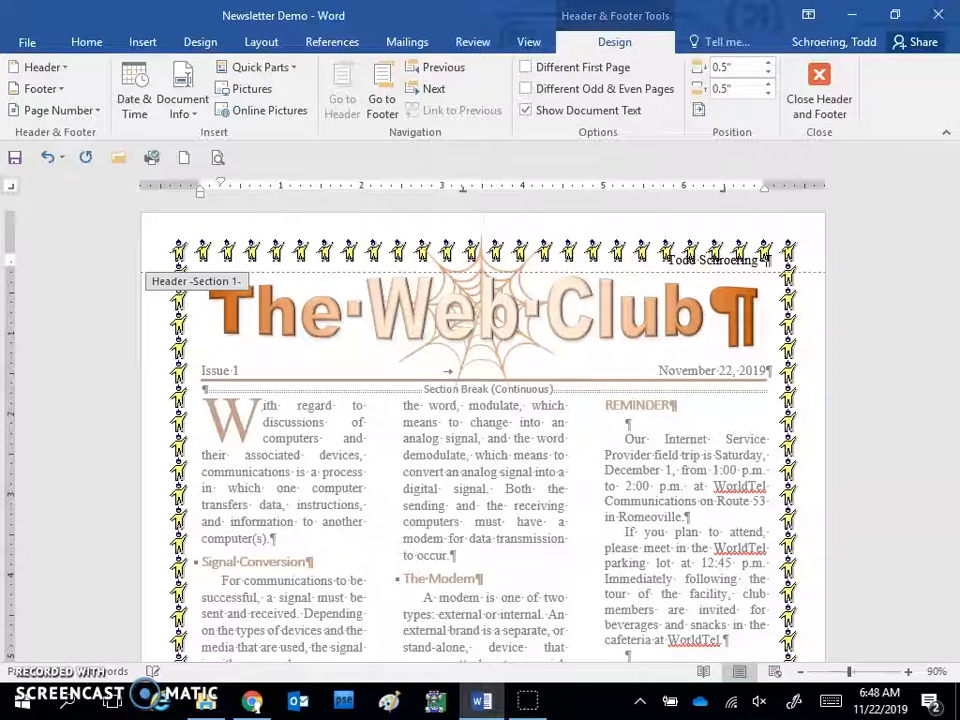
{"action": "type", "text": "he Web Club"}
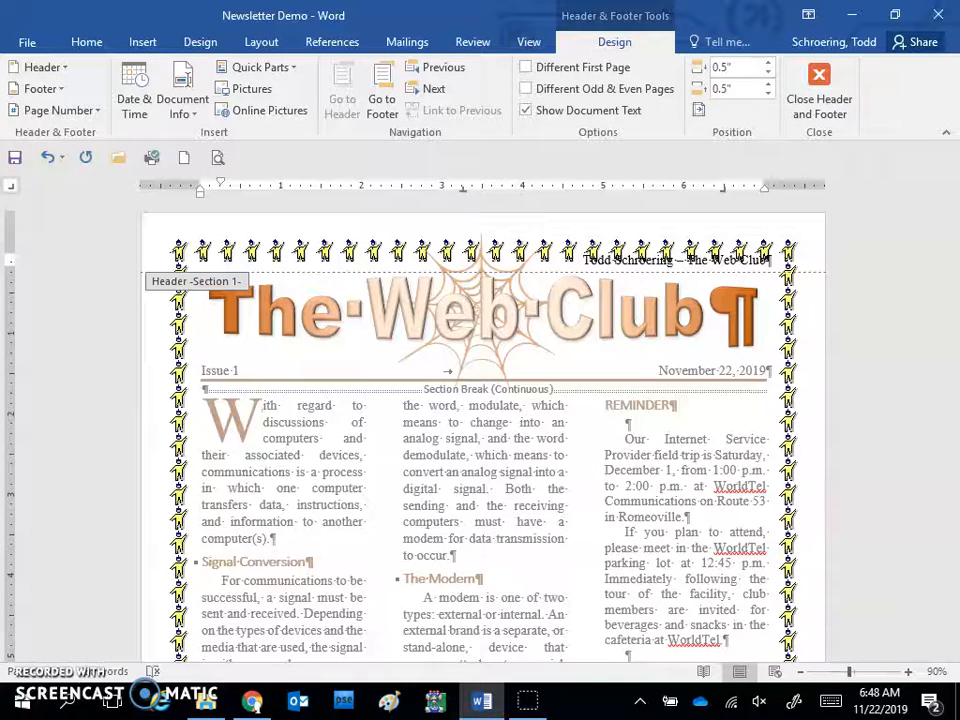
{"action": "left_click", "coordinate": [818, 78]}
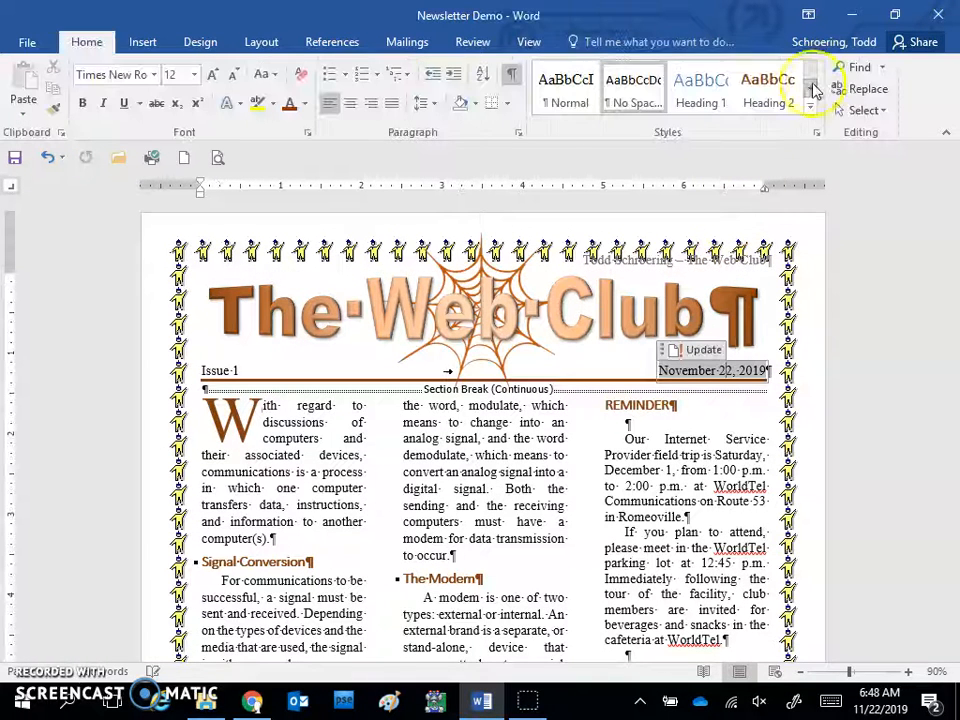
{"action": "left_click", "coordinate": [712, 488]}
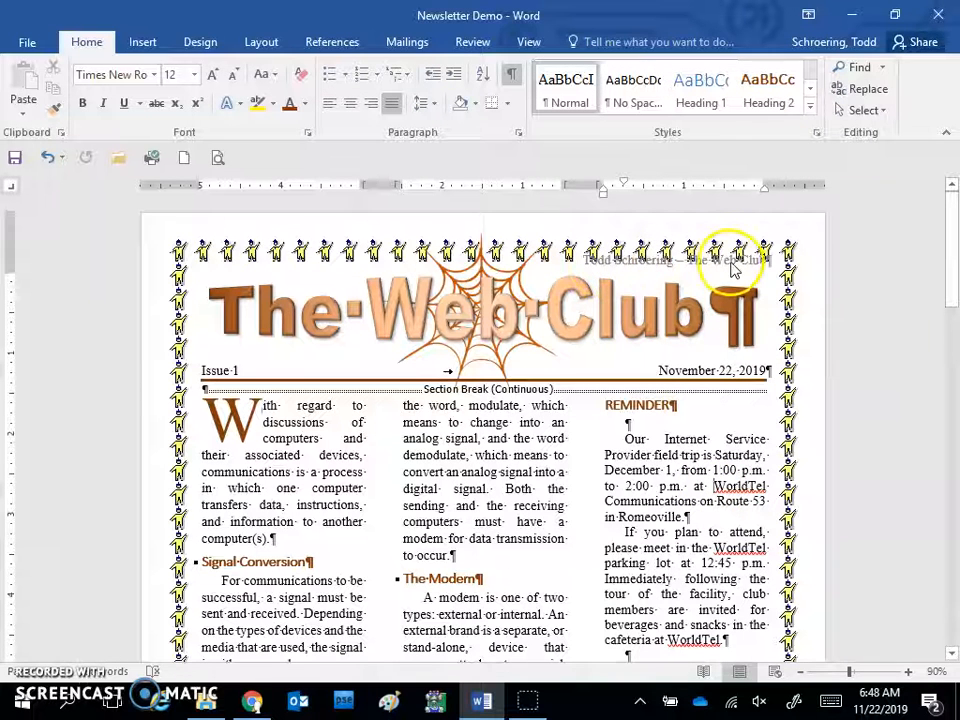
Step: Set the page border's top margin to 31 pt, measured from the edge of the page
{"action": "left_click", "coordinate": [507, 103]}
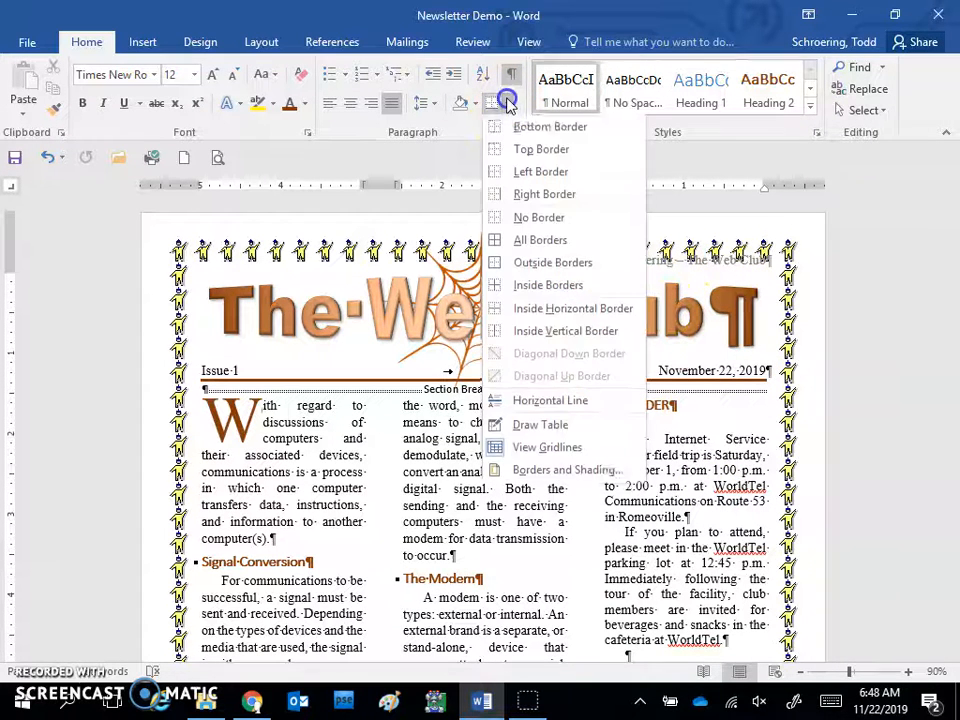
{"action": "left_click", "coordinate": [562, 470]}
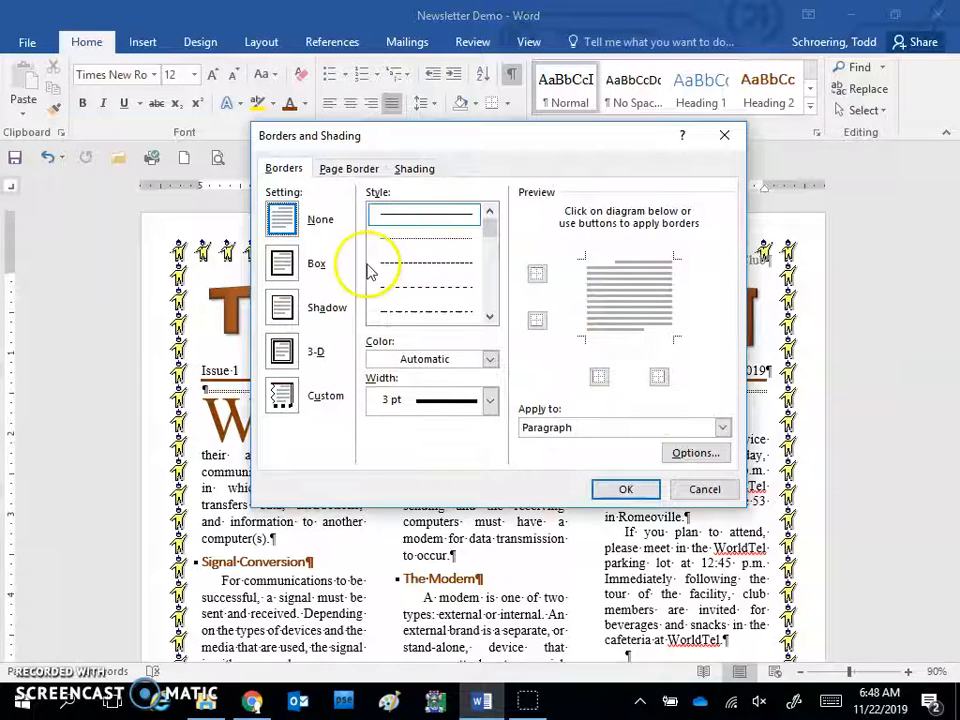
{"action": "left_click", "coordinate": [350, 169]}
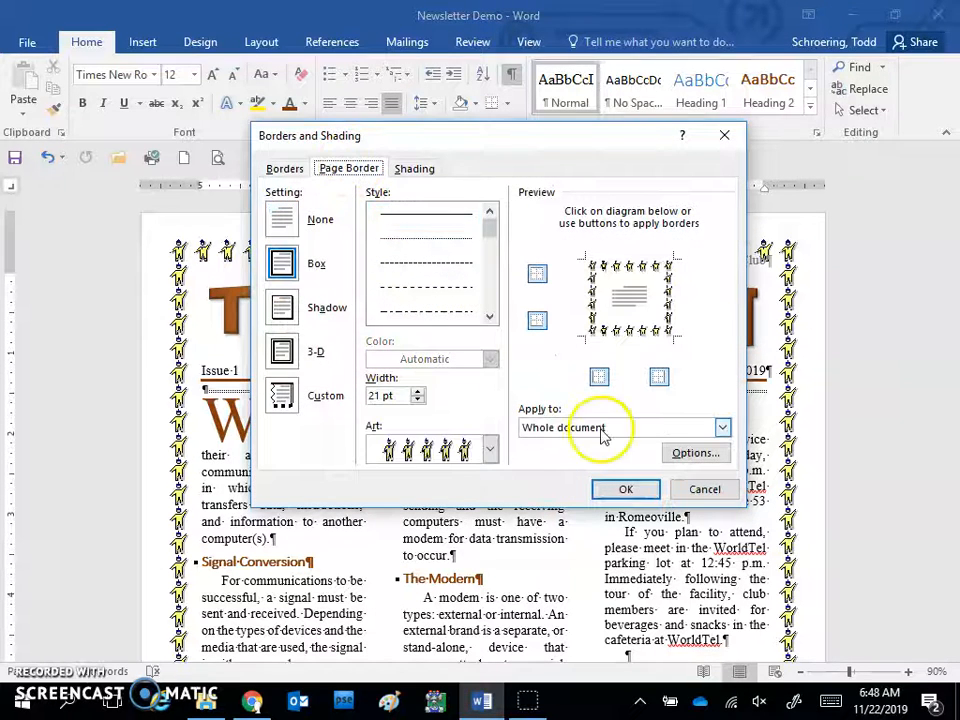
{"action": "left_click", "coordinate": [694, 455]}
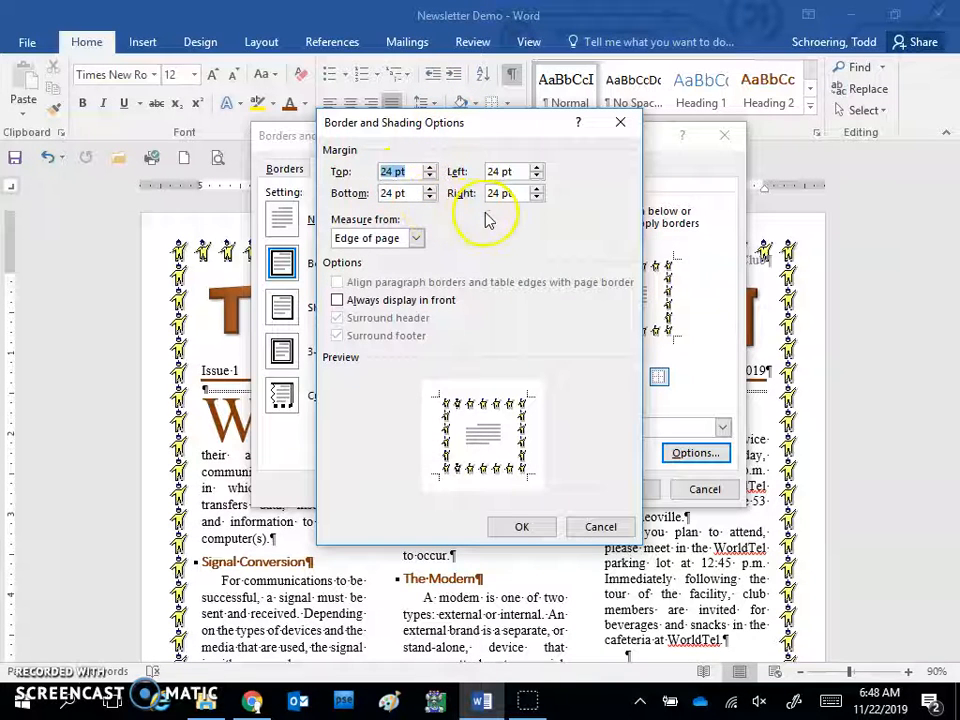
{"action": "left_click", "coordinate": [430, 169]}
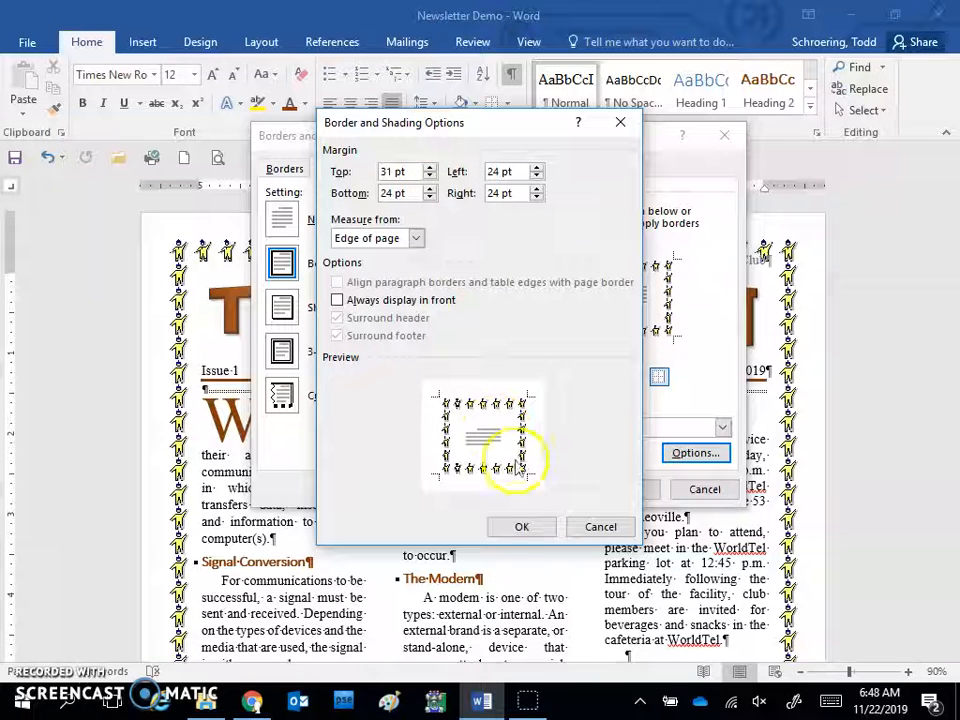
{"action": "left_click", "coordinate": [537, 535]}
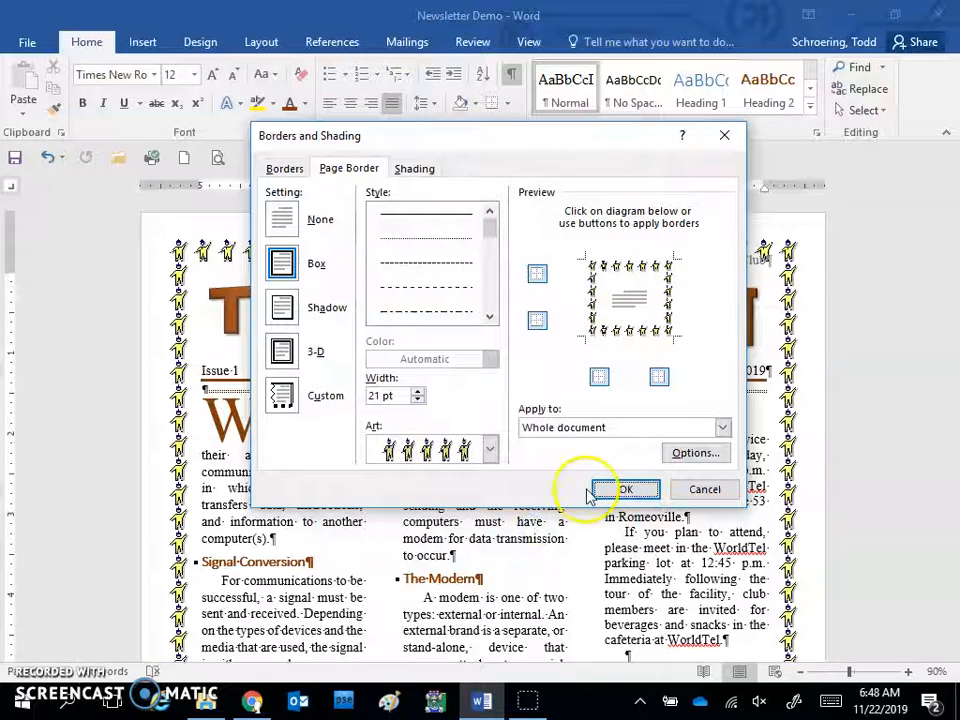
{"action": "left_click", "coordinate": [622, 489]}
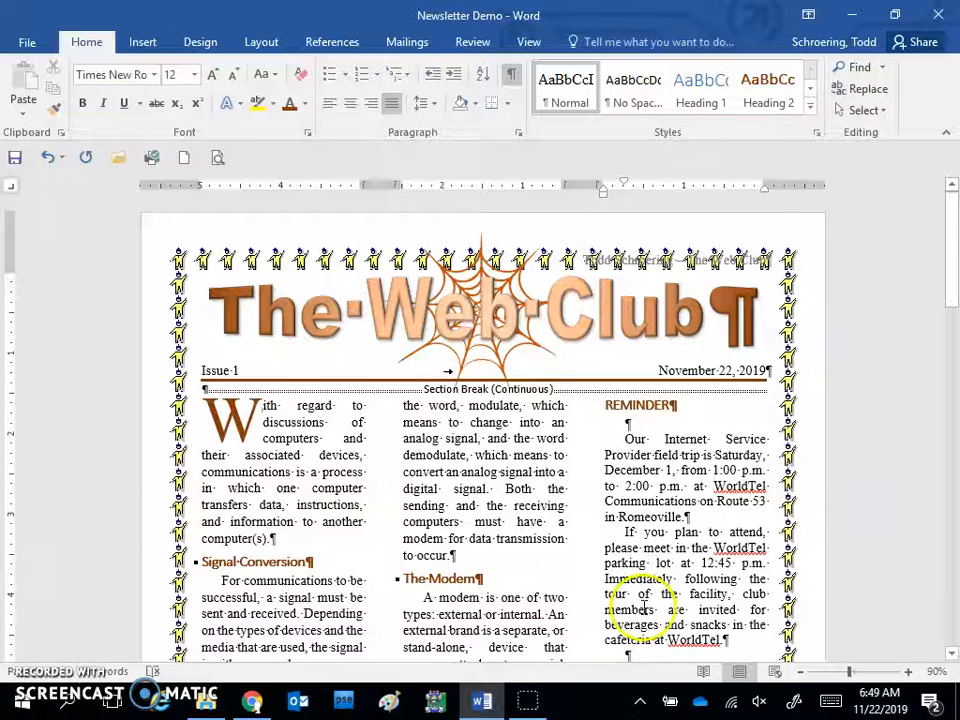
Step: Set the page border's top margin to 18 pt so the border clears the header text
{"action": "left_click", "coordinate": [507, 103]}
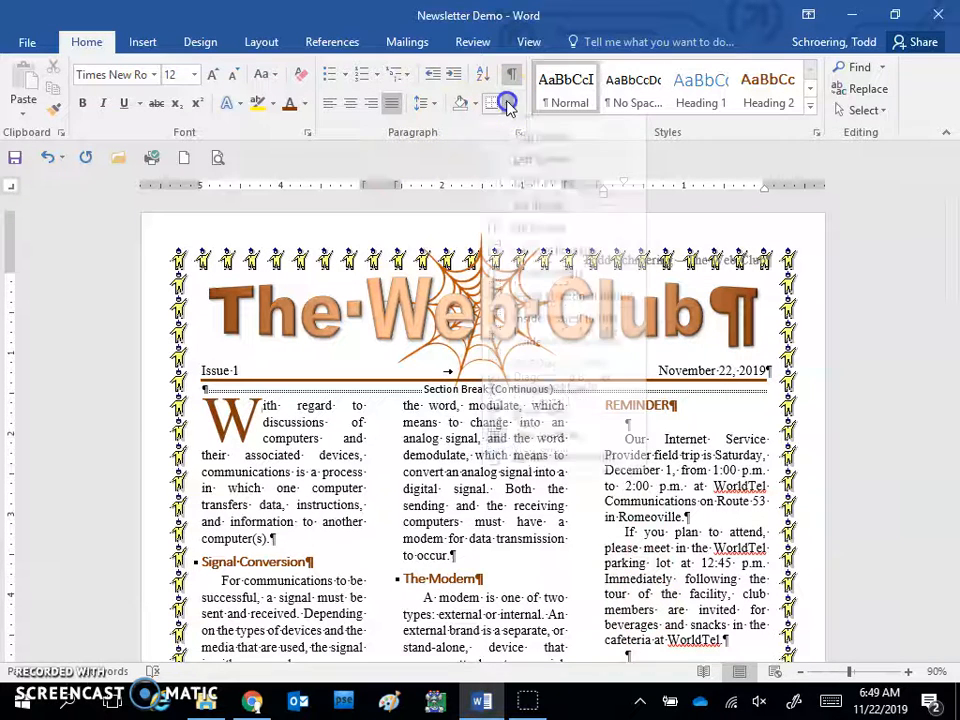
{"action": "left_click", "coordinate": [558, 469]}
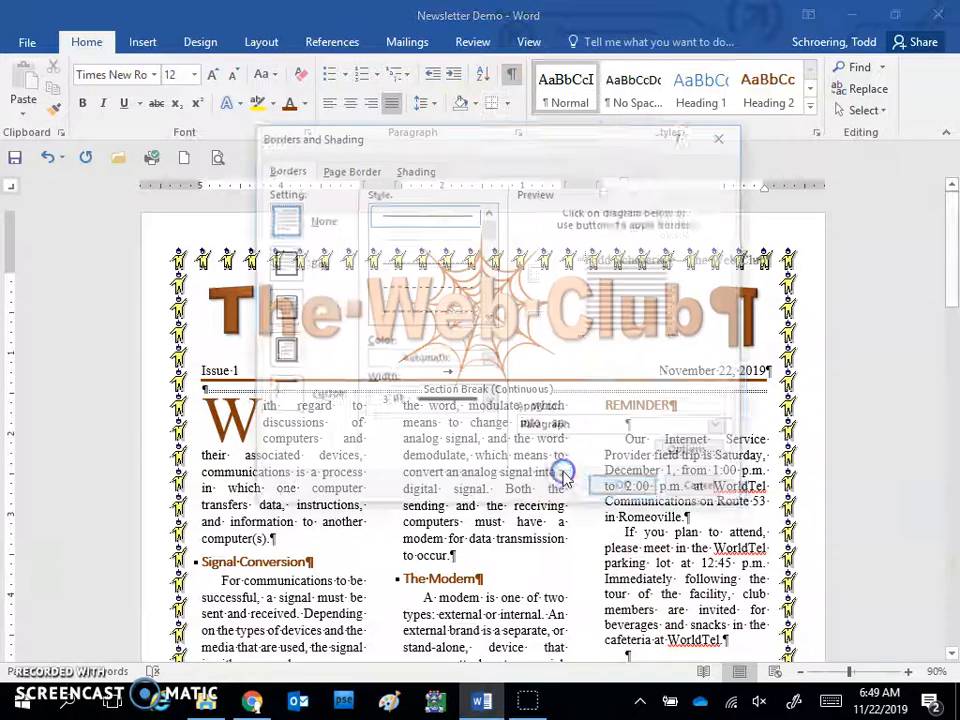
{"action": "left_click", "coordinate": [366, 170]}
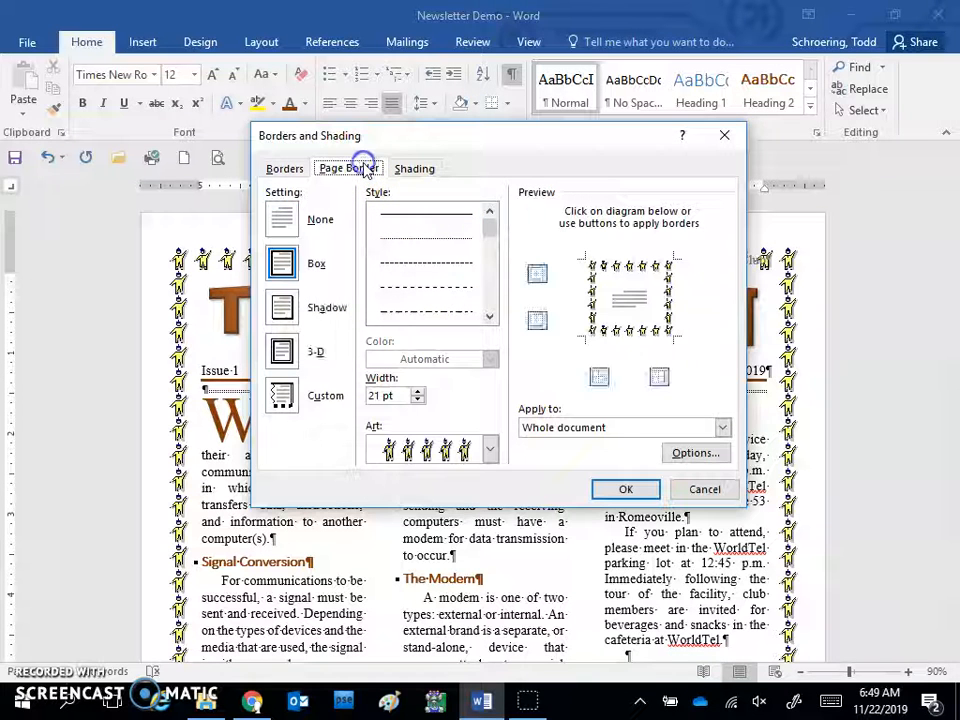
{"action": "left_click", "coordinate": [688, 454]}
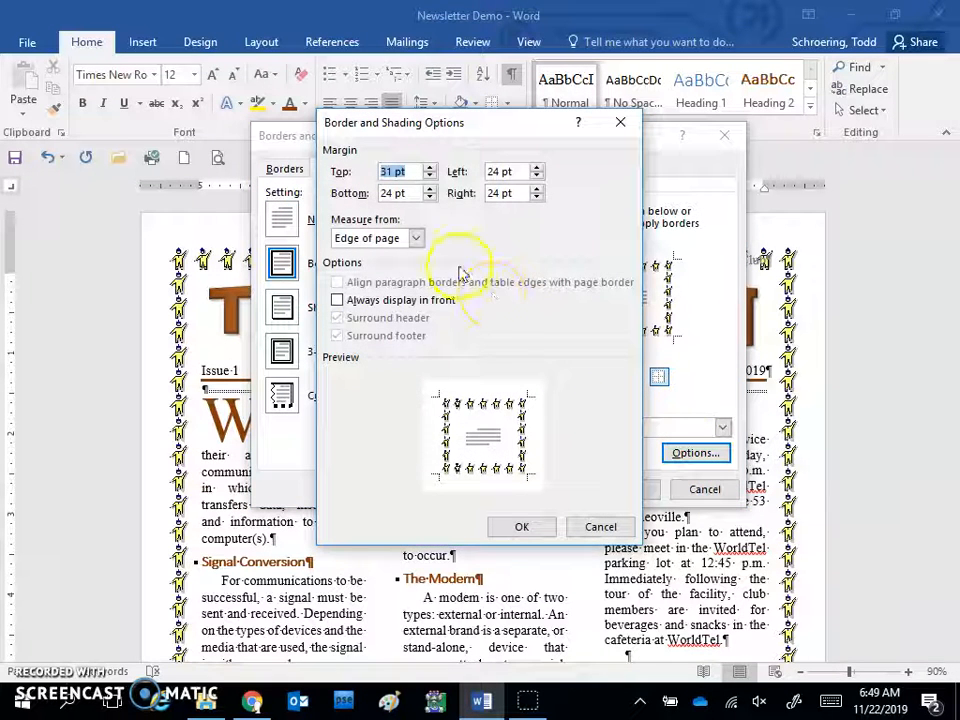
{"action": "left_click", "coordinate": [429, 176]}
{"action": "left_click", "coordinate": [429, 176]}
{"action": "left_click", "coordinate": [429, 176]}
{"action": "left_click", "coordinate": [429, 176]}
{"action": "left_click", "coordinate": [429, 176]}
{"action": "left_click", "coordinate": [429, 176]}
{"action": "left_click", "coordinate": [429, 176]}
{"action": "left_click", "coordinate": [429, 176]}
{"action": "left_click", "coordinate": [429, 176]}
{"action": "left_click", "coordinate": [429, 176]}
{"action": "left_click", "coordinate": [429, 176]}
{"action": "left_click", "coordinate": [429, 176]}
{"action": "left_click", "coordinate": [429, 176]}
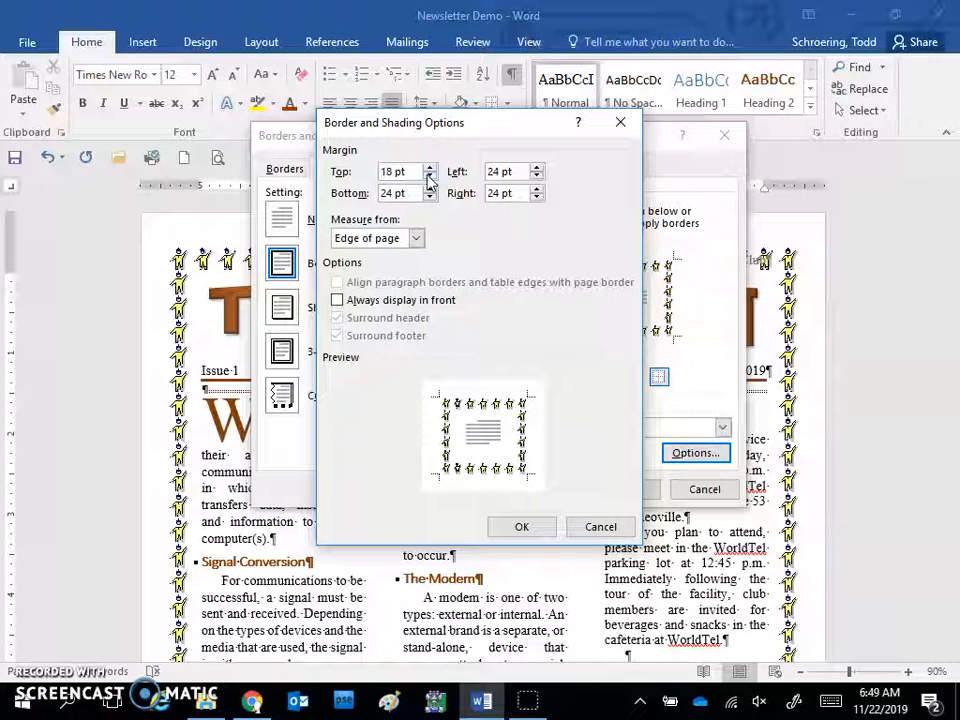
{"action": "left_click", "coordinate": [522, 527]}
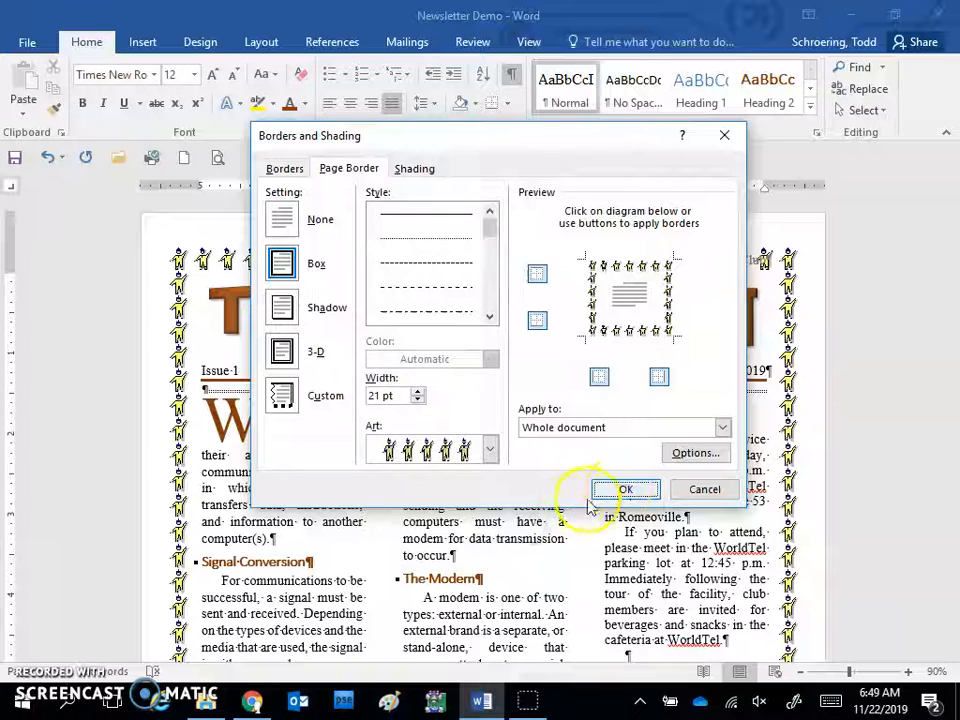
{"action": "left_click", "coordinate": [620, 489]}
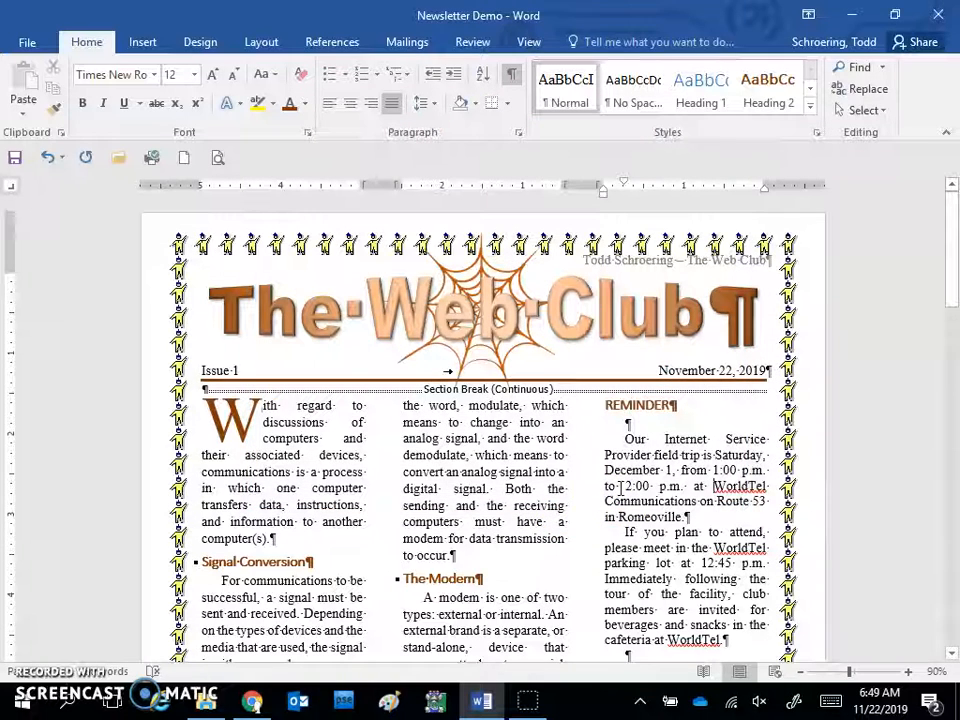